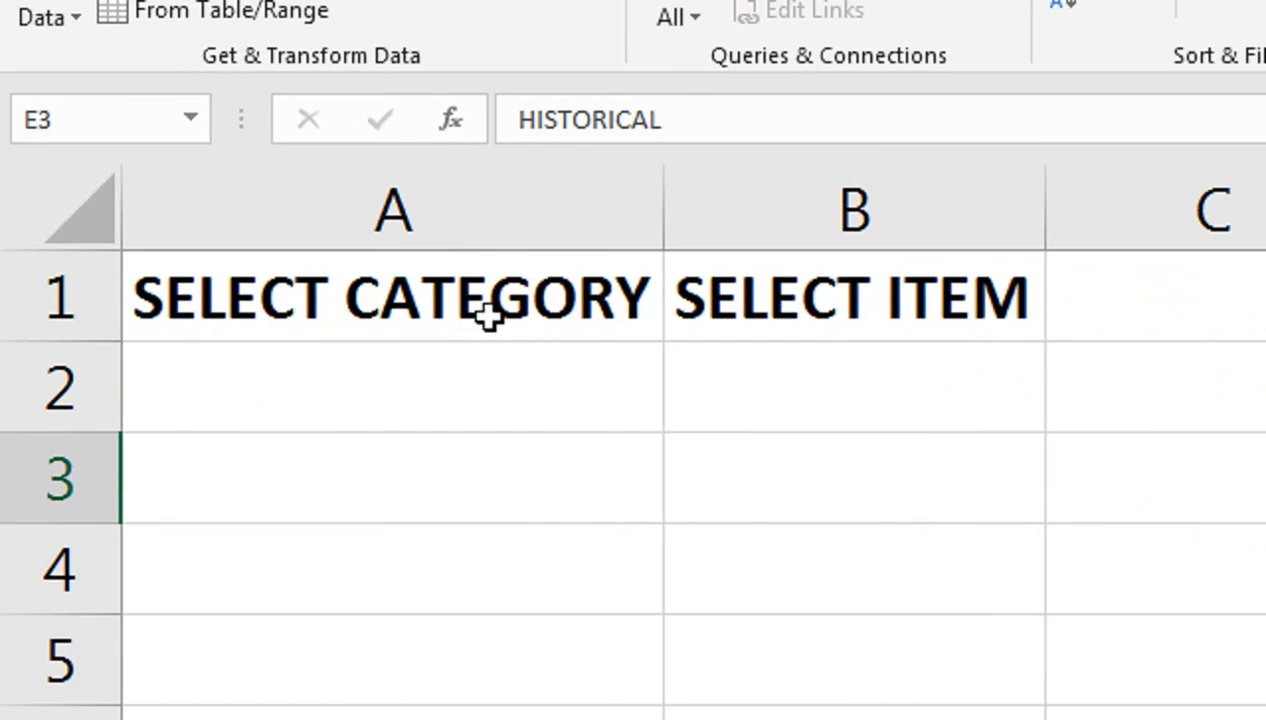
- Create a drop-down list in cell A2 sourced from the category headings in D1:F1, and open it to check the choices
left_click(404, 414)
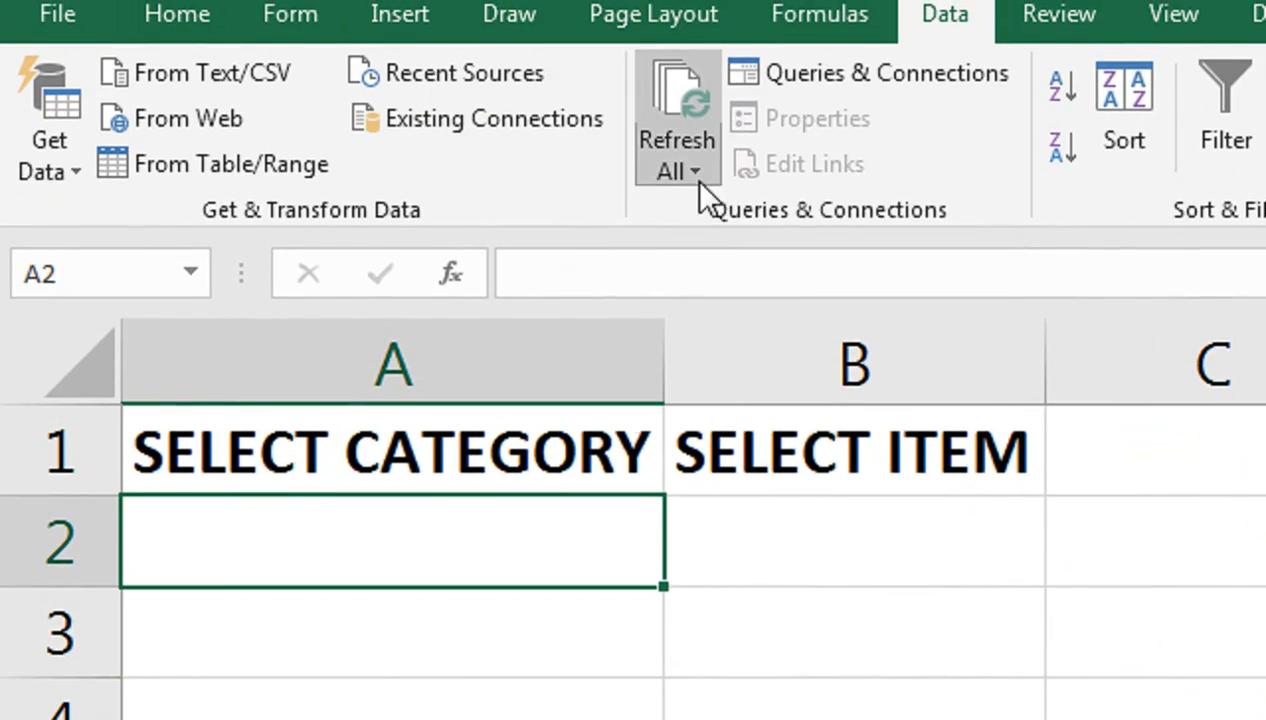
left_click(697, 180)
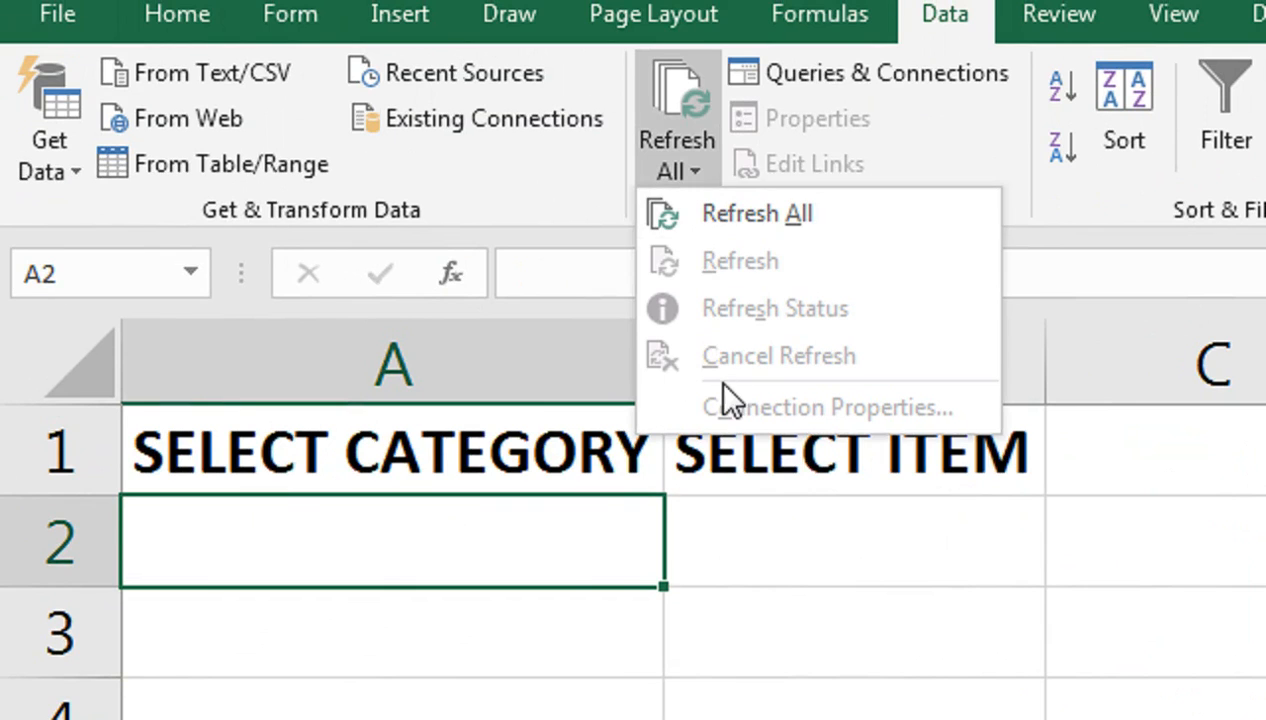
left_click(558, 535)
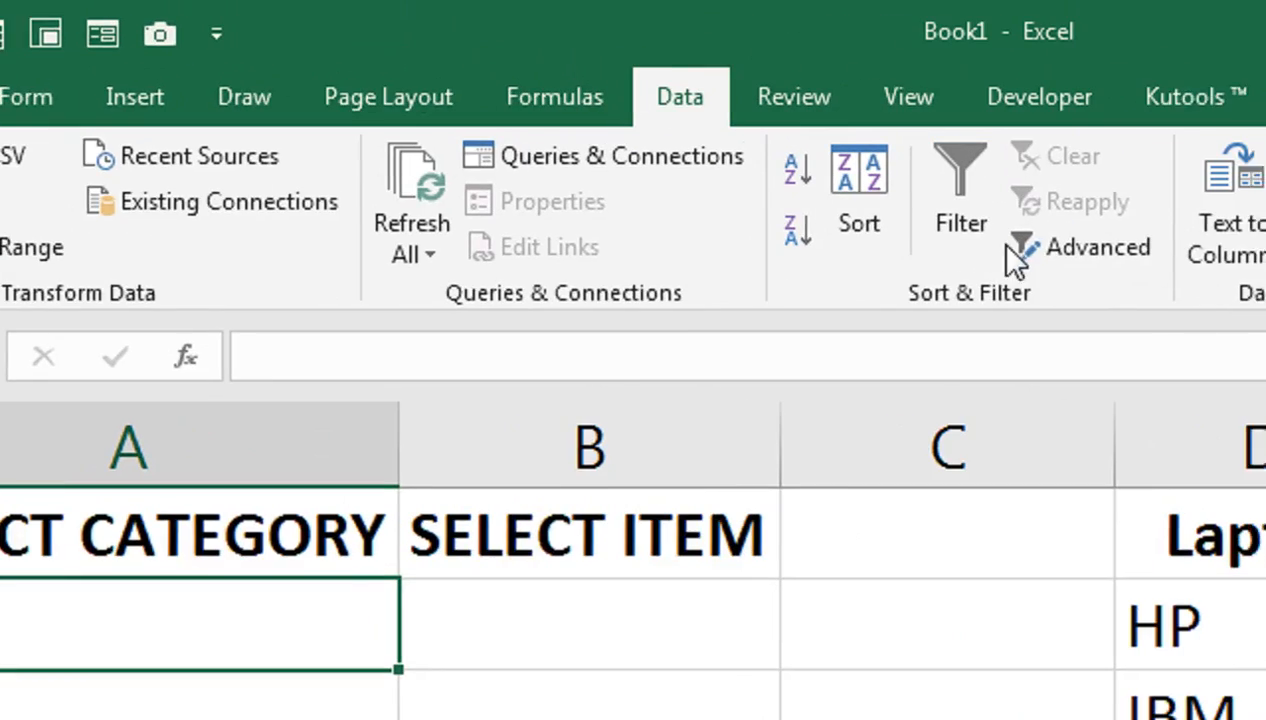
left_click(1004, 250)
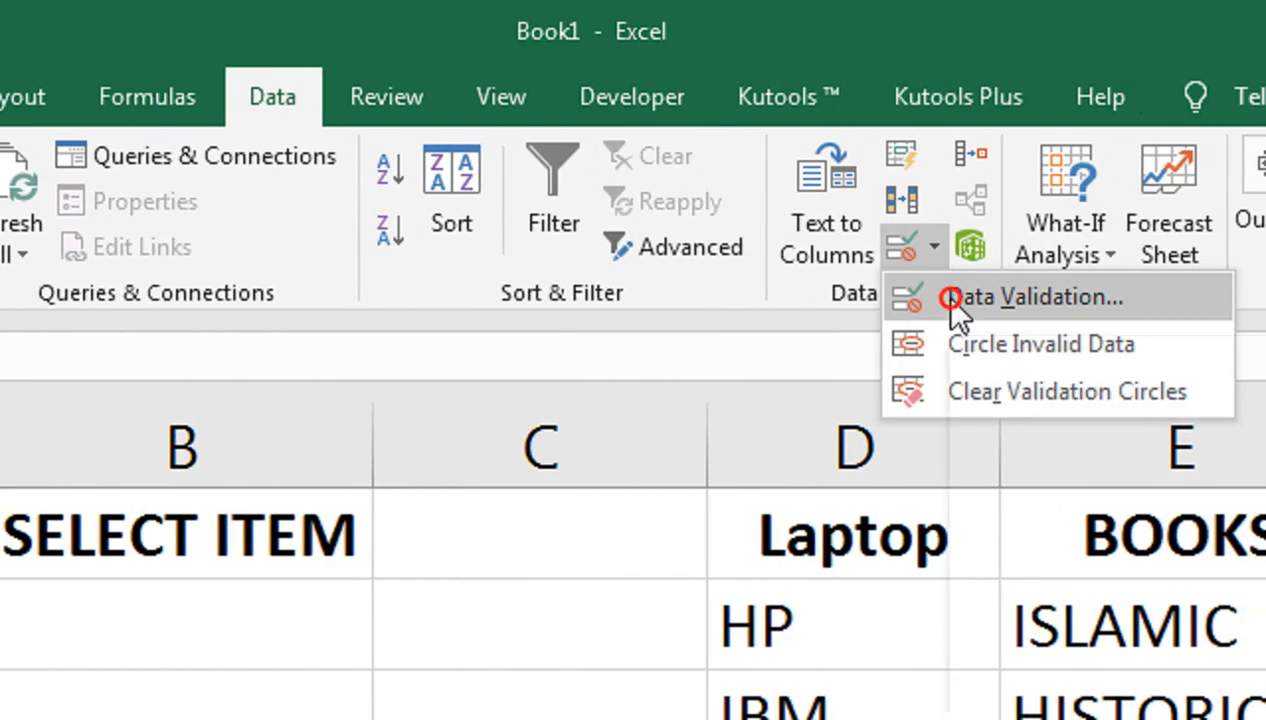
left_click(955, 303)
left_click(627, 362)
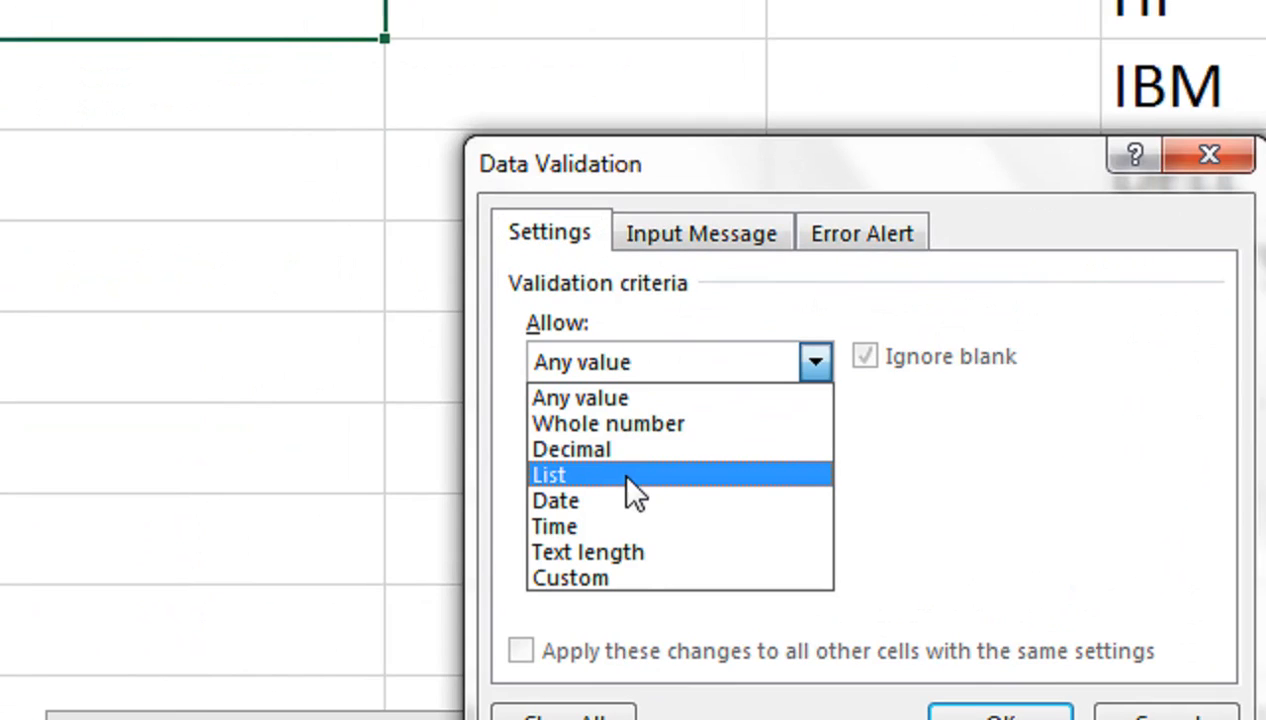
left_click(629, 478)
left_click(615, 524)
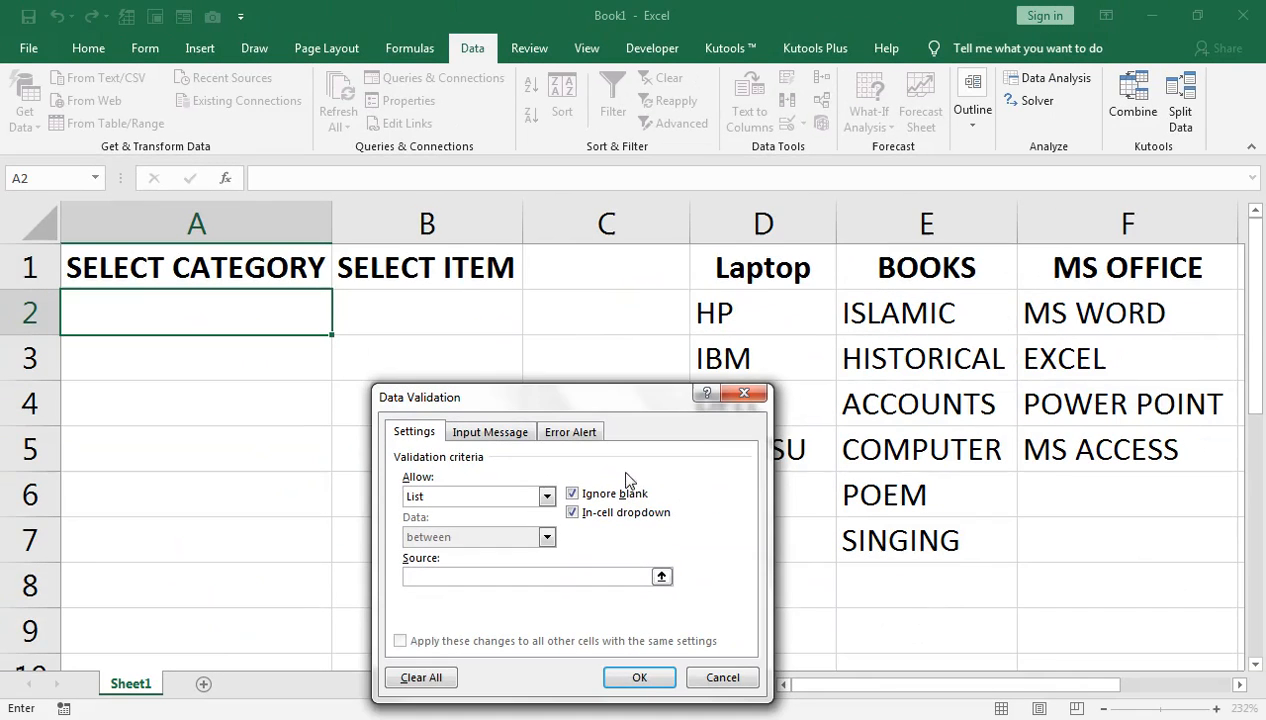
left_click_drag(794, 268, 1105, 265)
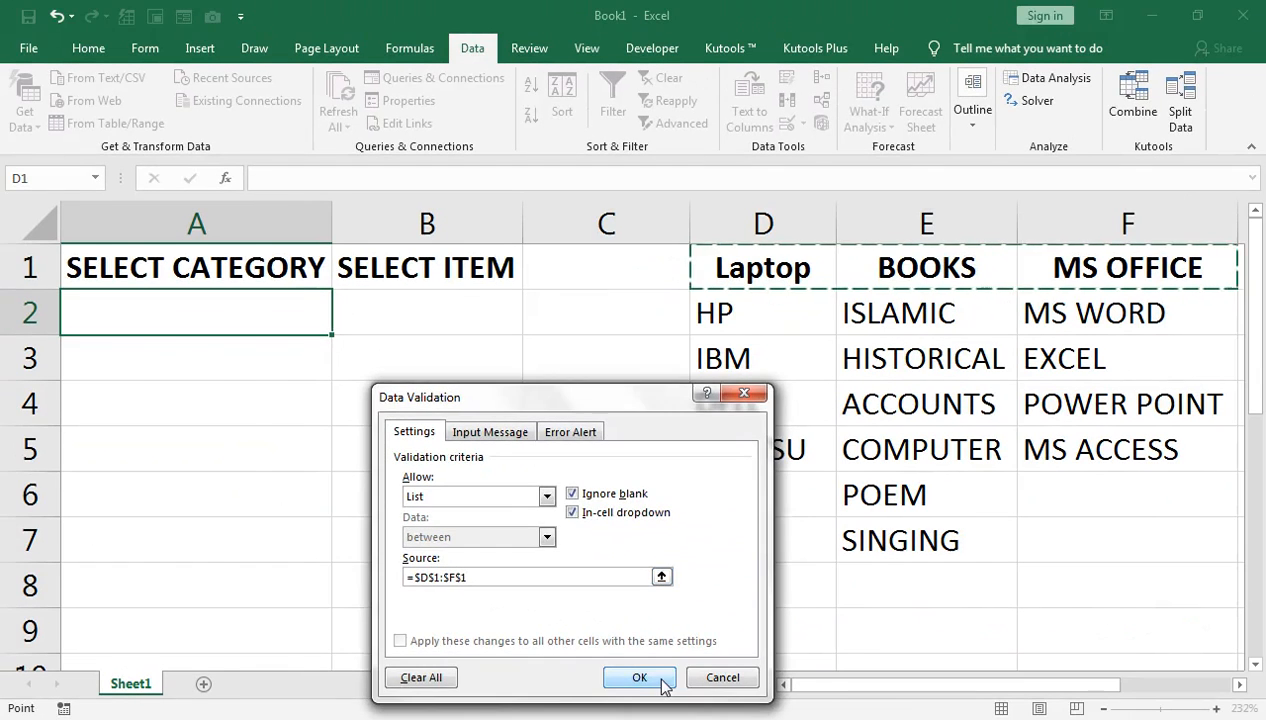
left_click(1045, 635)
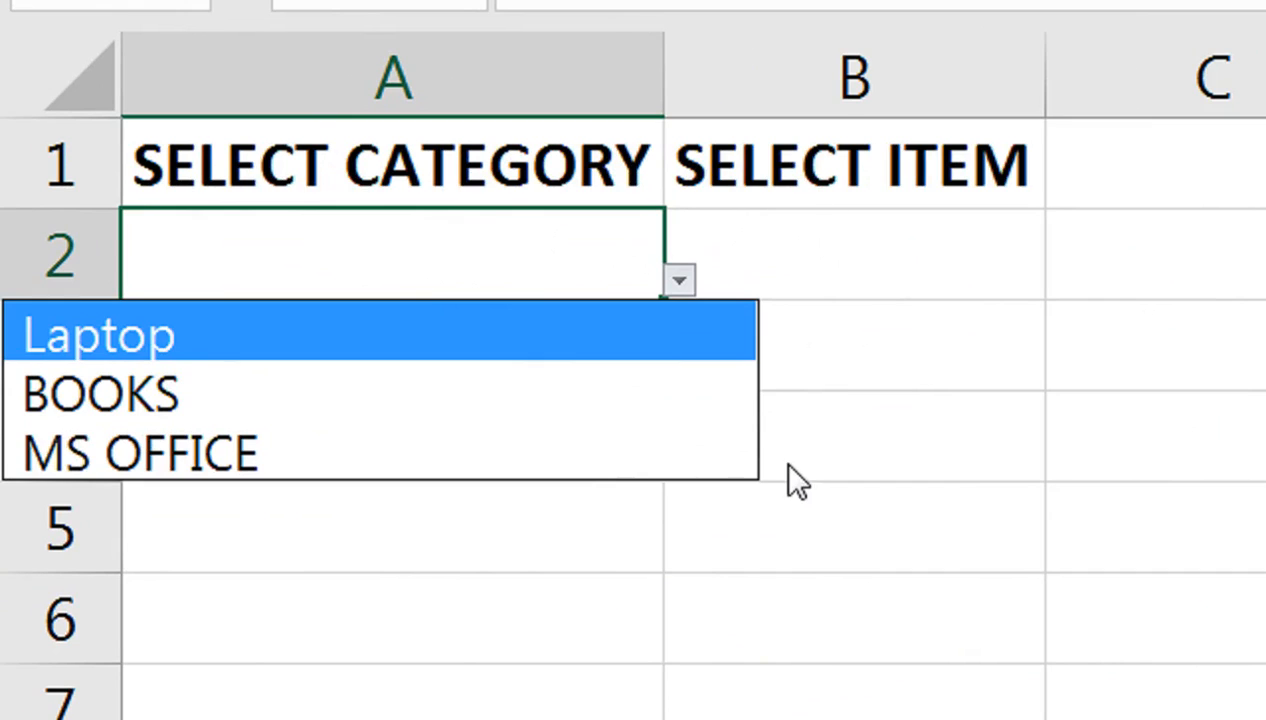
key("Down")
- Start a data validation rule for cell B2 that allows a List
left_click(777, 251)
left_click(811, 243)
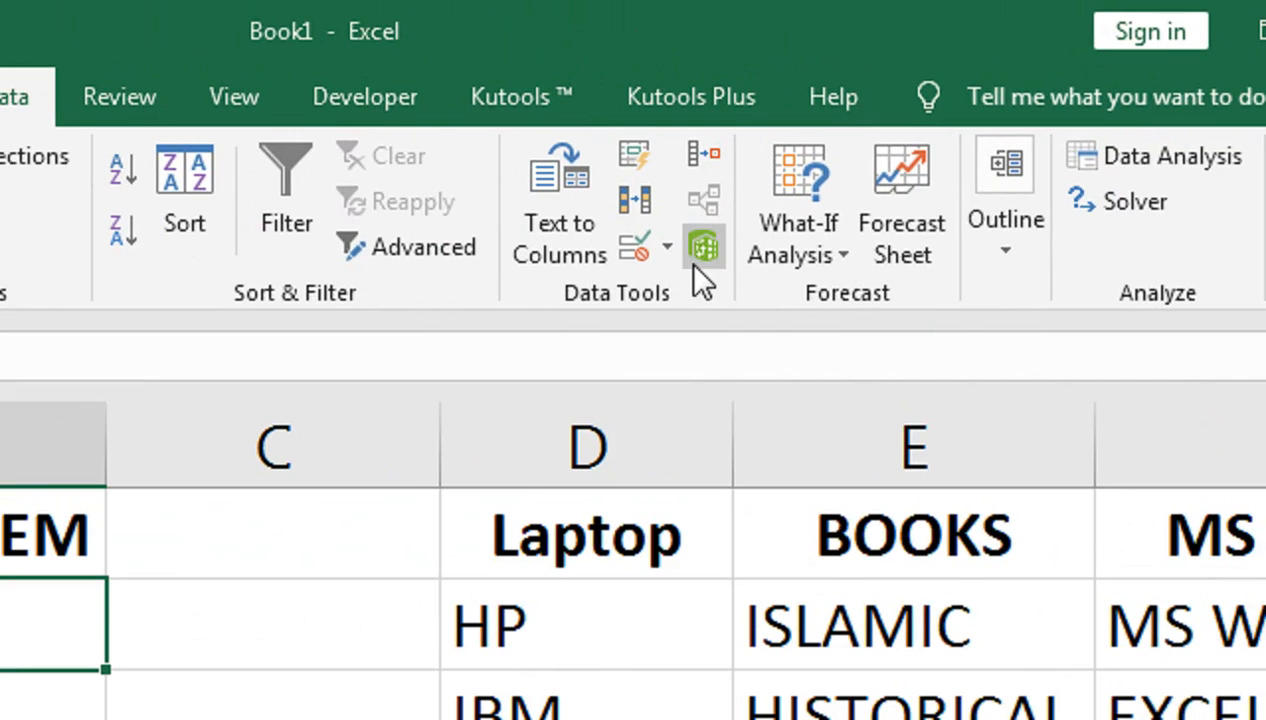
left_click(668, 250)
left_click(660, 306)
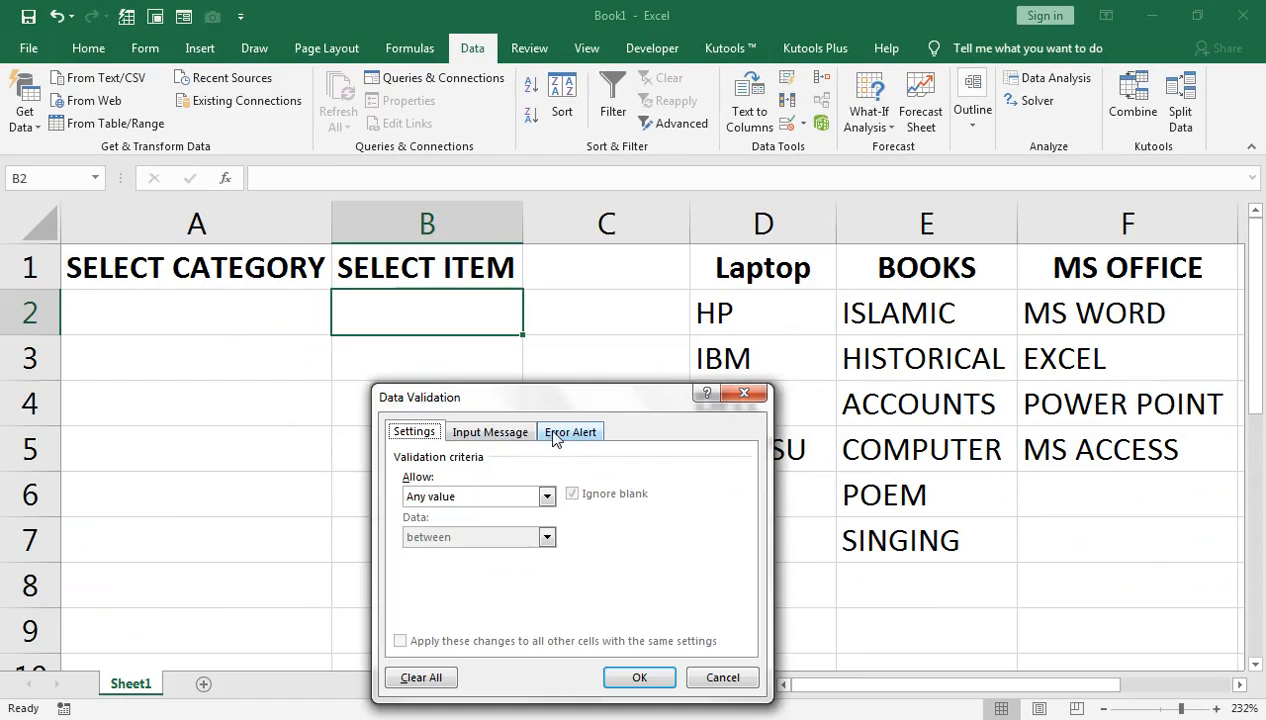
left_click(470, 497)
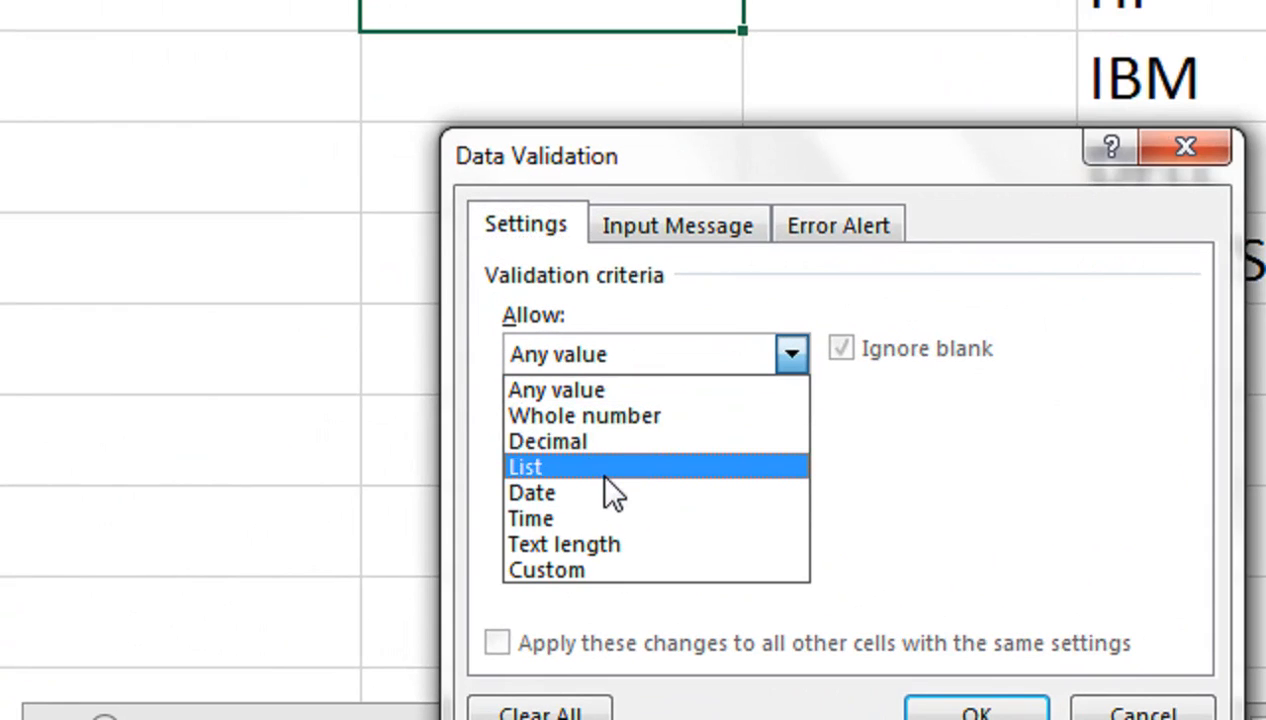
left_click(455, 552)
left_click(621, 510)
- Begin the list's source formula as =OFFSET($D$1,1,MATCH($A2,$D$1:$F$1,0)-1, using the category in A2 and the headings in D1:F1
type("=OFFSET(")
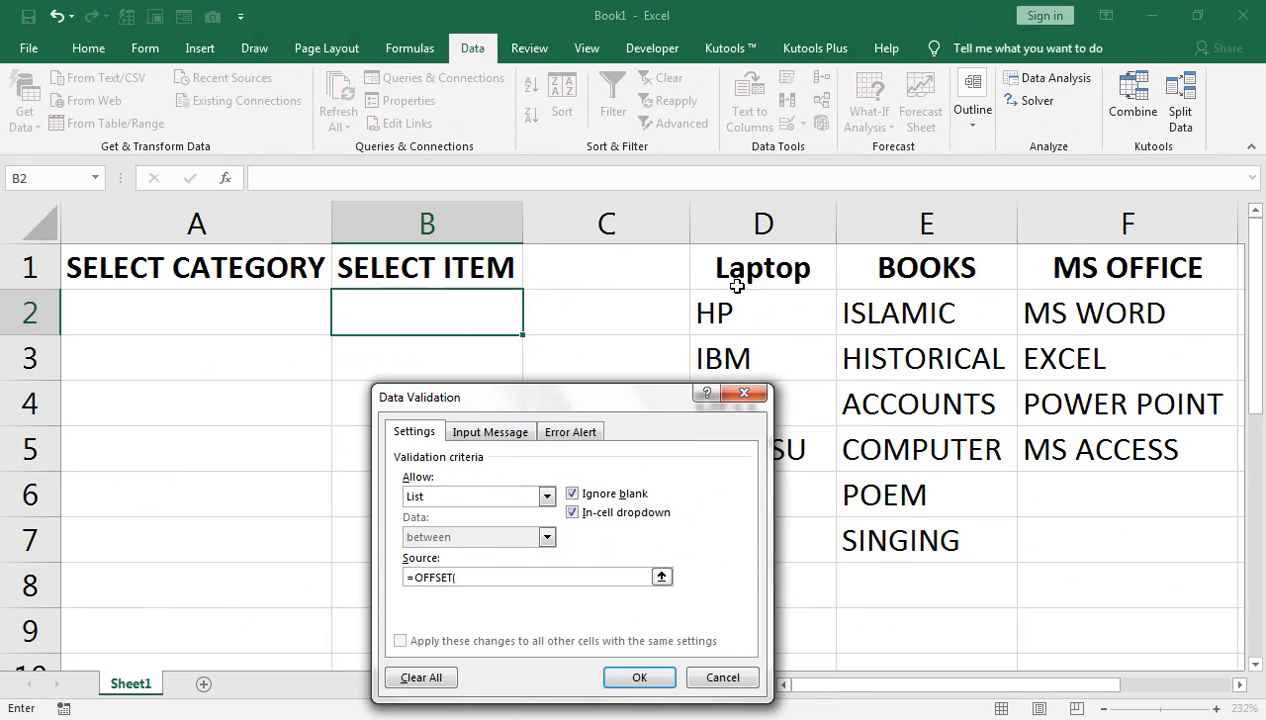
left_click(735, 270)
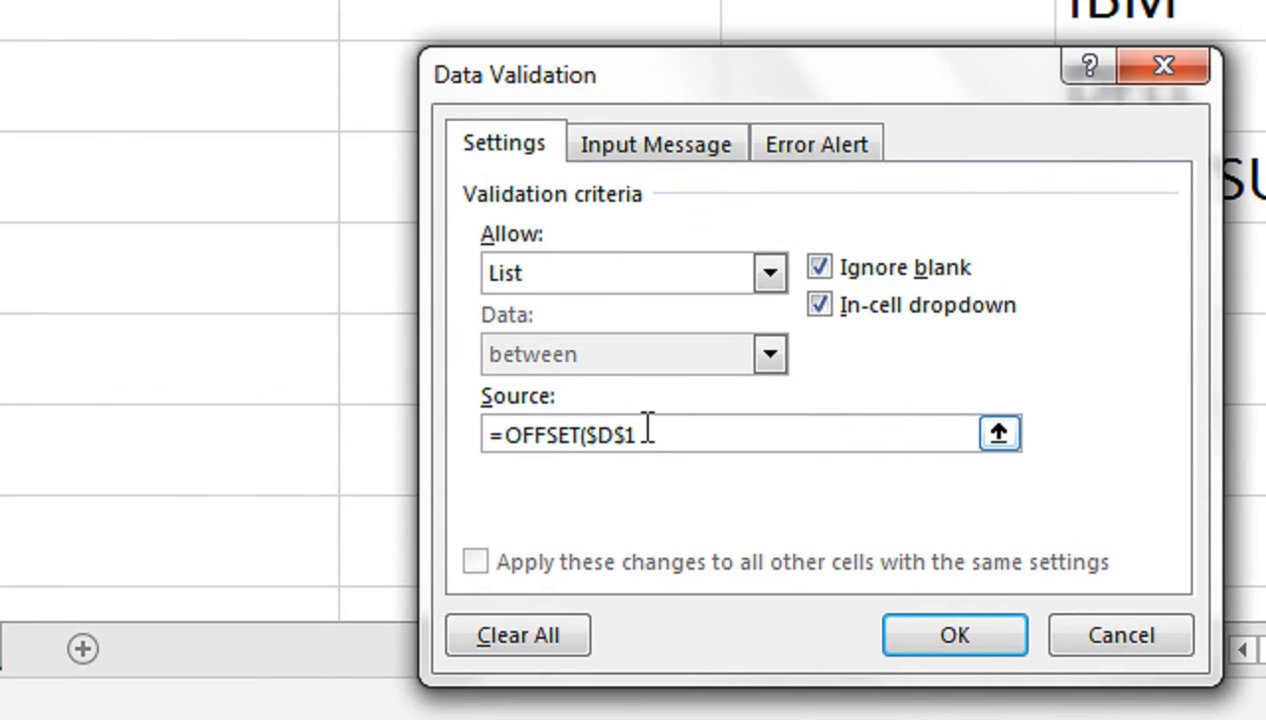
type(",1,MATCH")
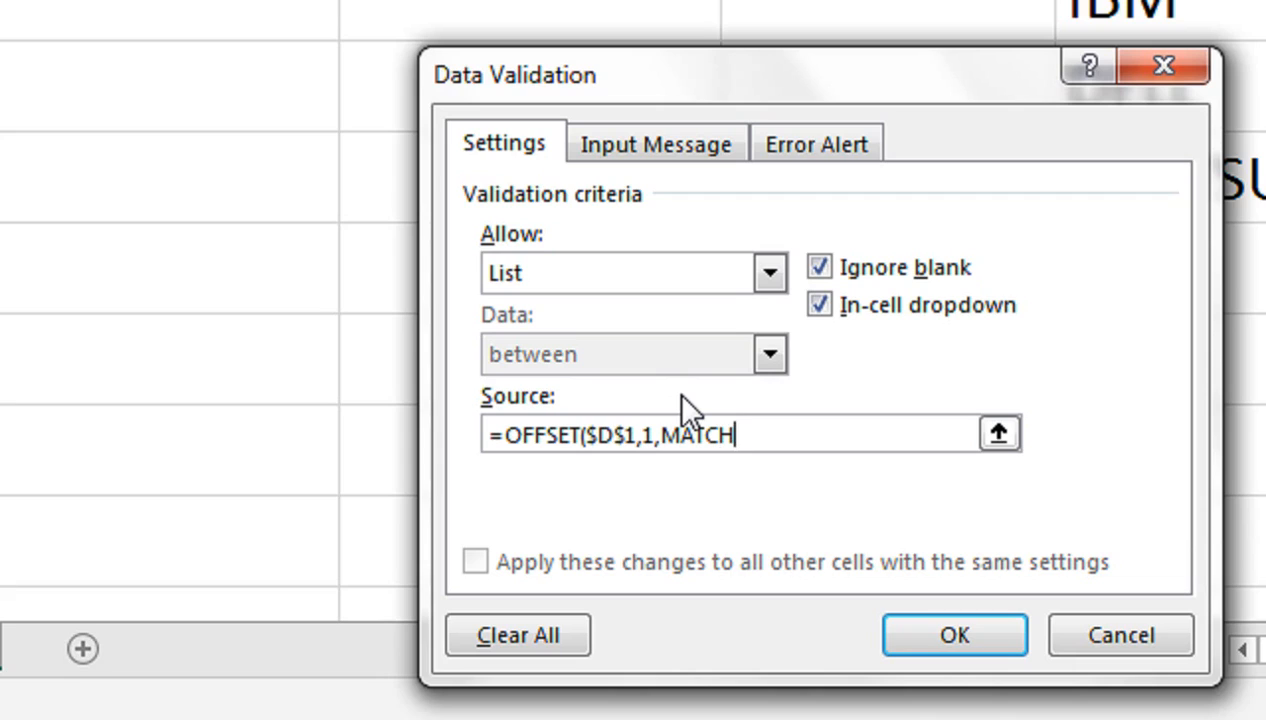
type("(")
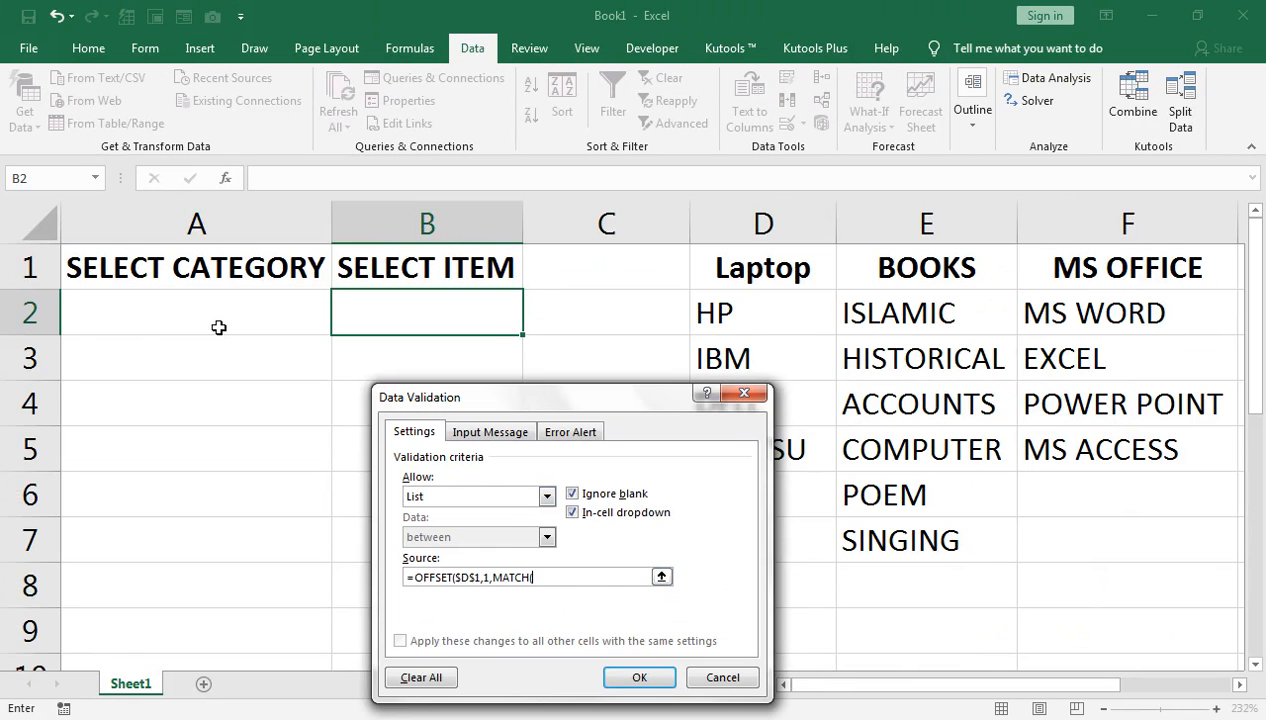
left_click(218, 327)
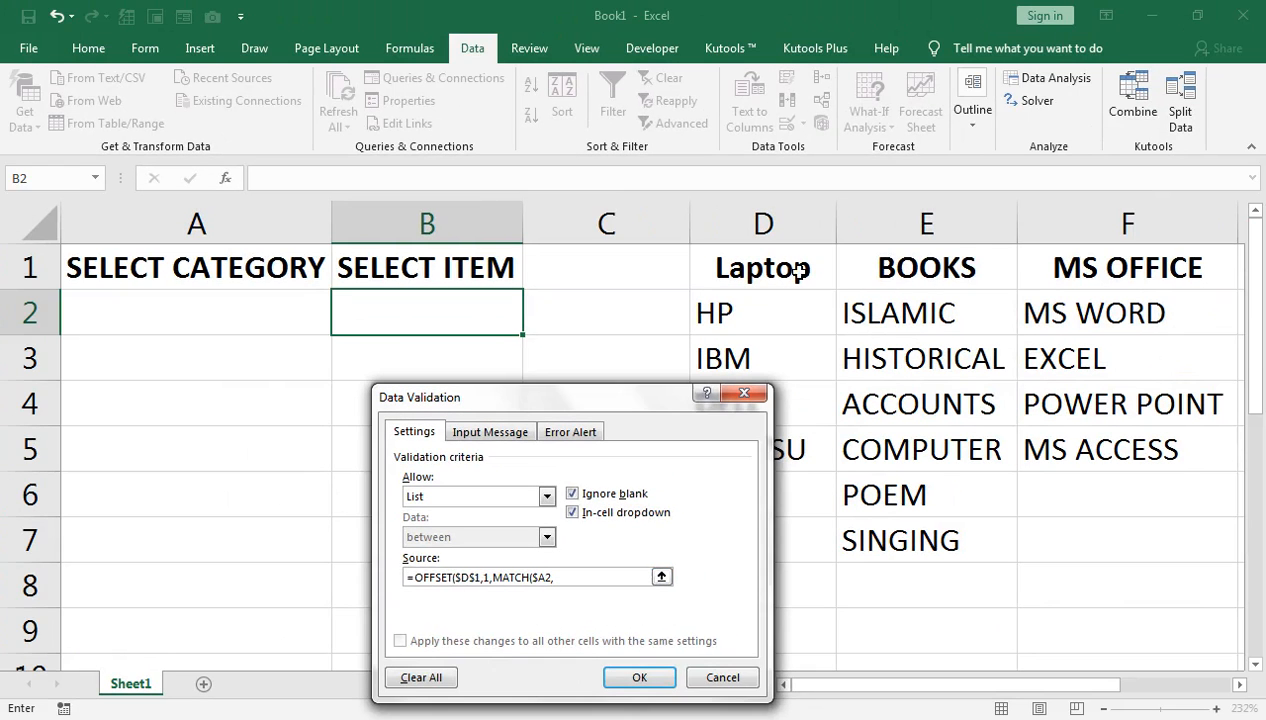
left_click_drag(798, 270, 1025, 262)
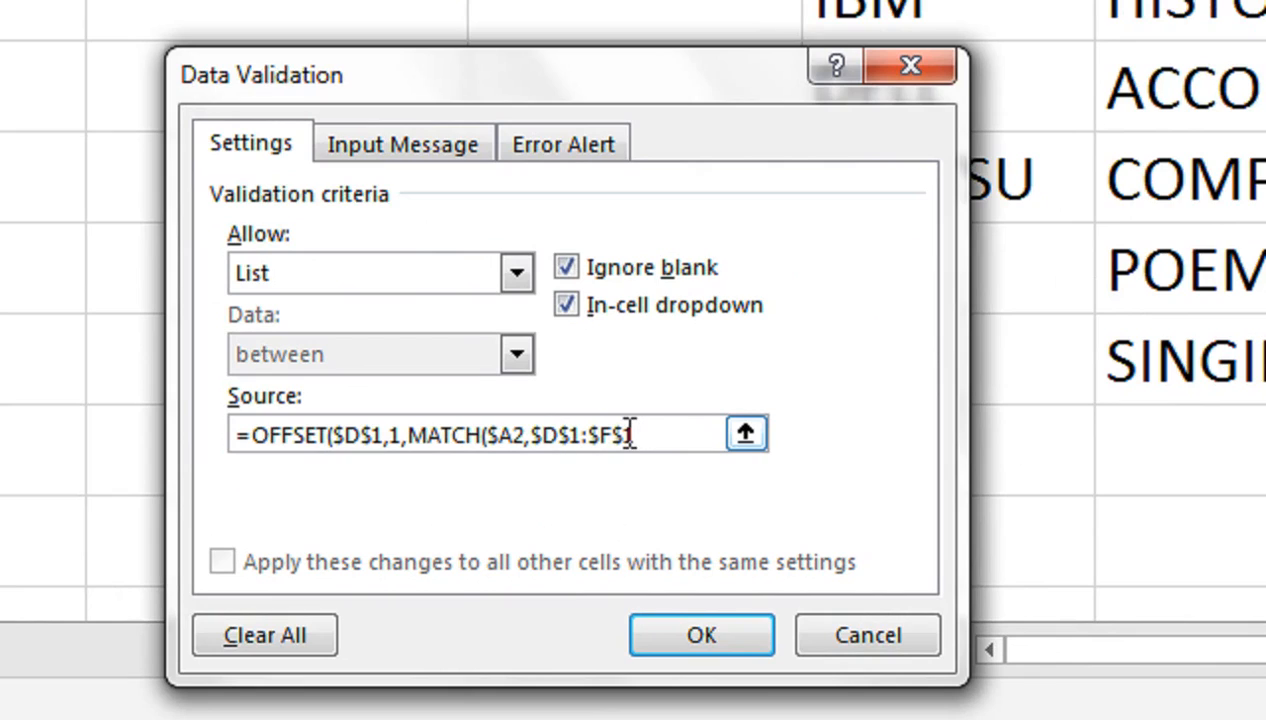
type("0")
type(")-1,")
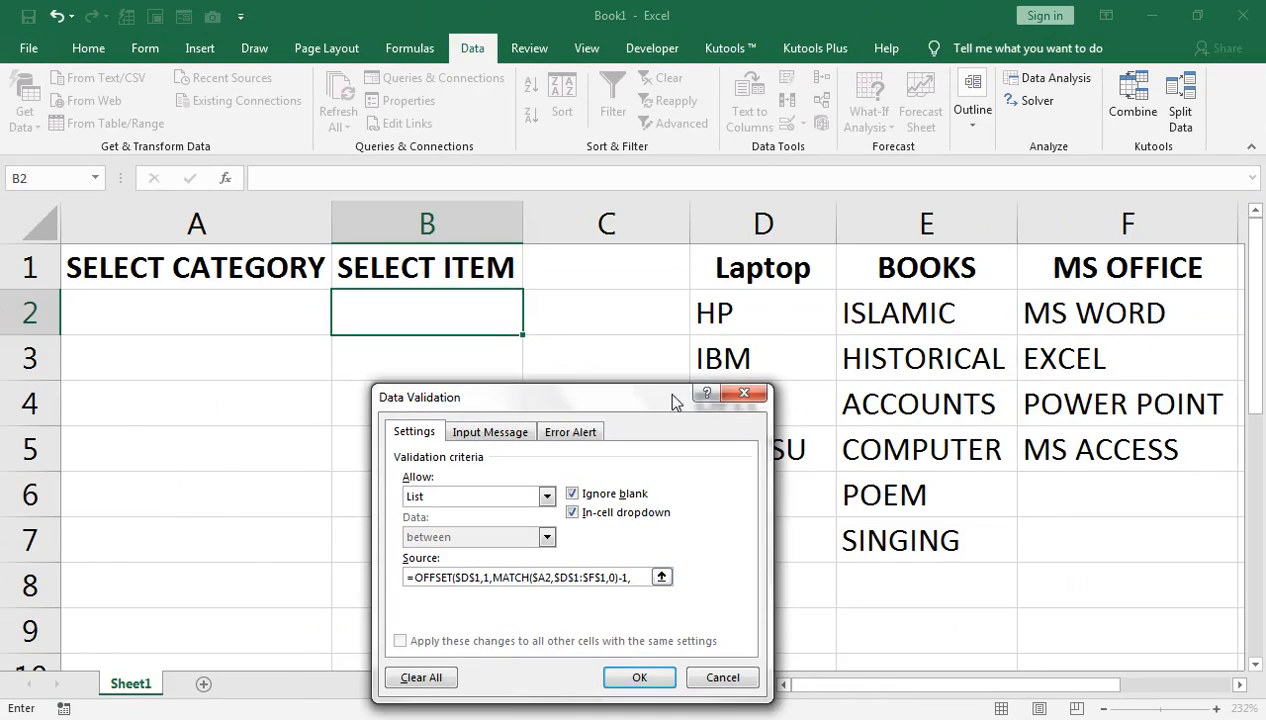
- Complete the OFFSET source formula with a height of 20 and a width of 1, and apply the rule to B2
left_click_drag(756, 91, 621, 65)
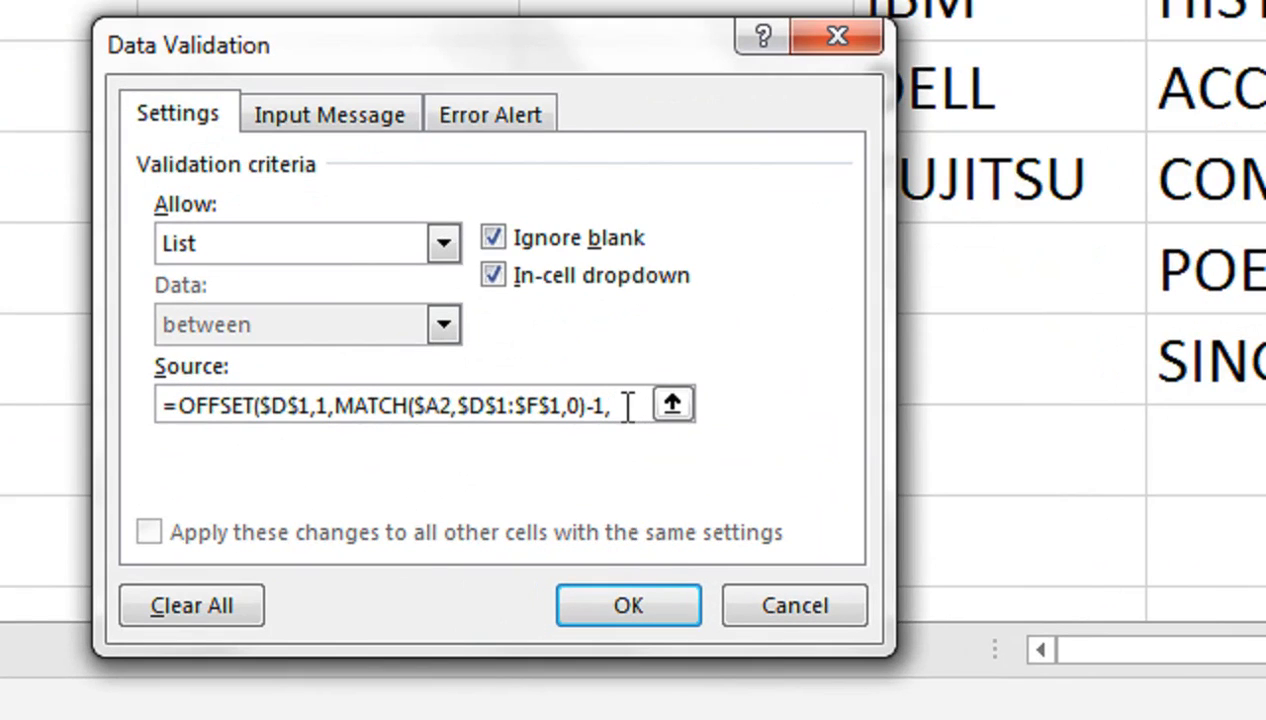
type("20,")
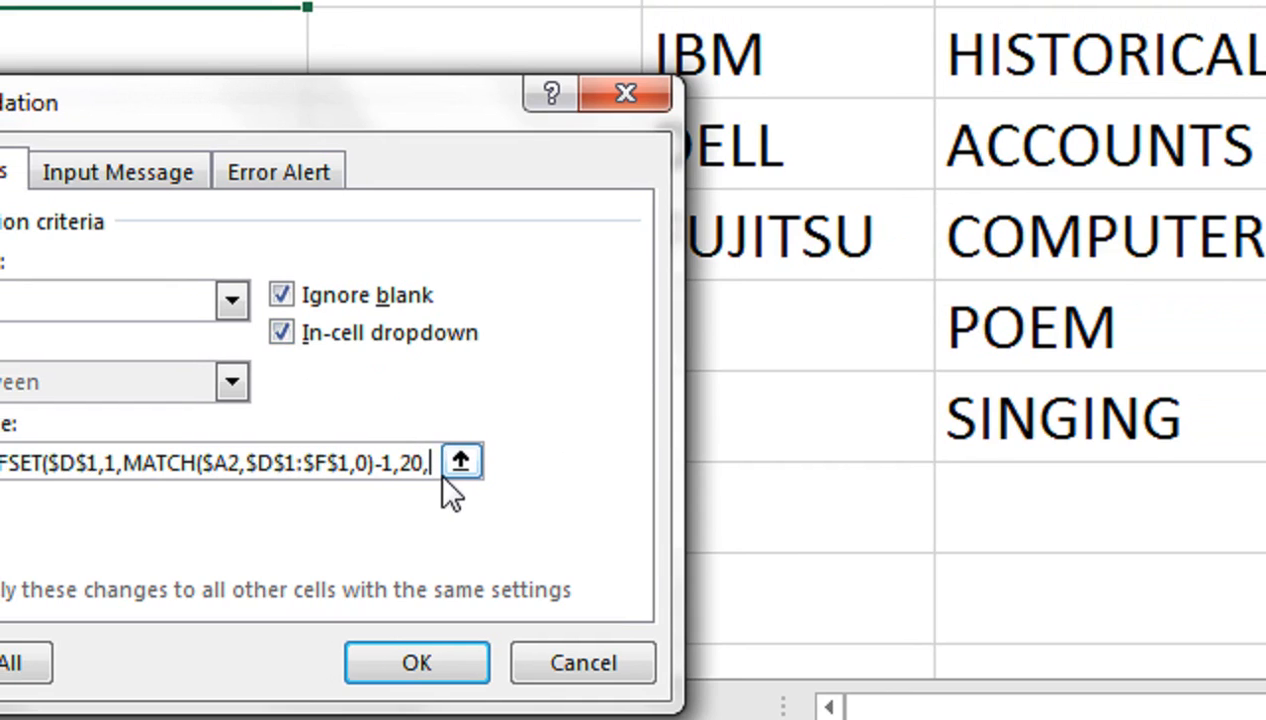
type("1")
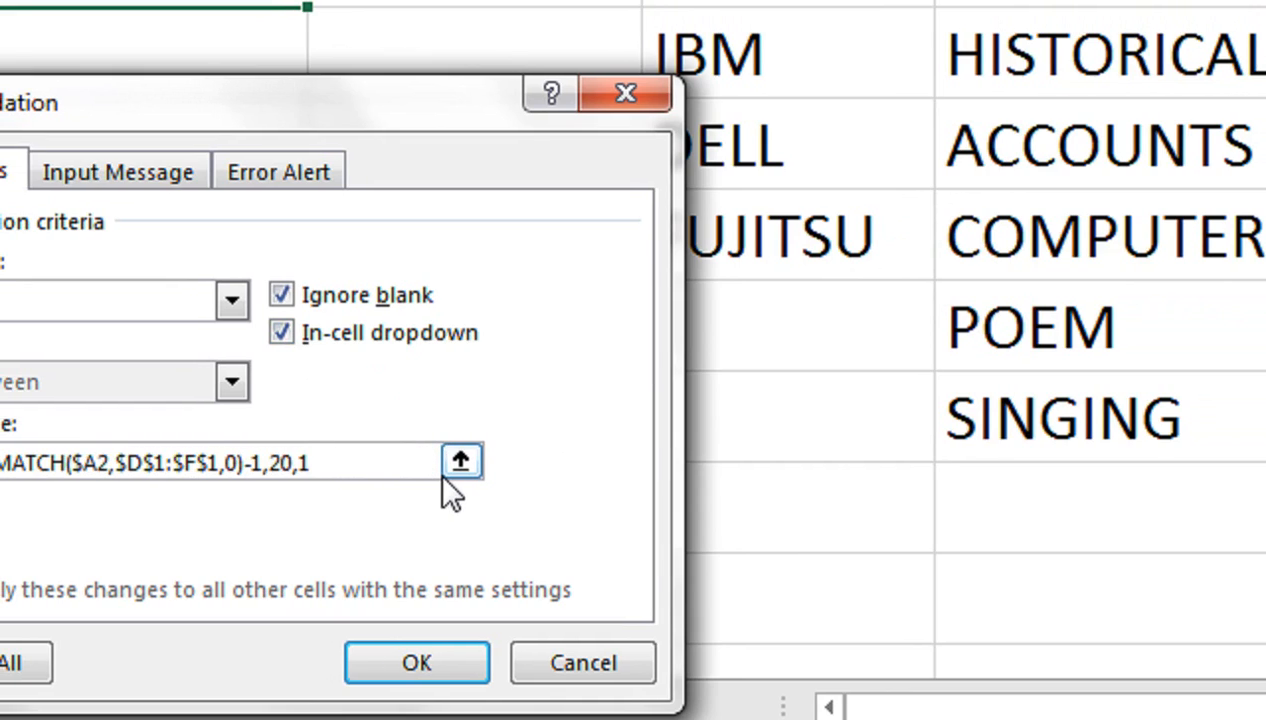
type(")")
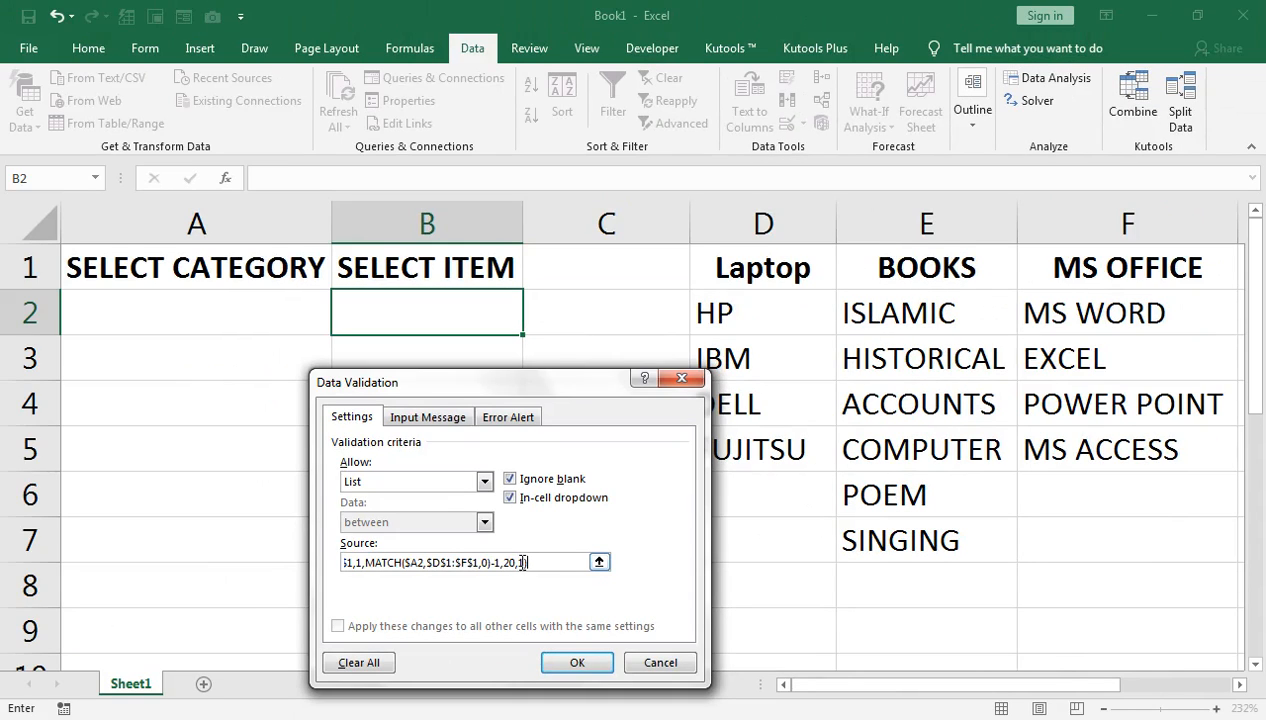
left_click(586, 660)
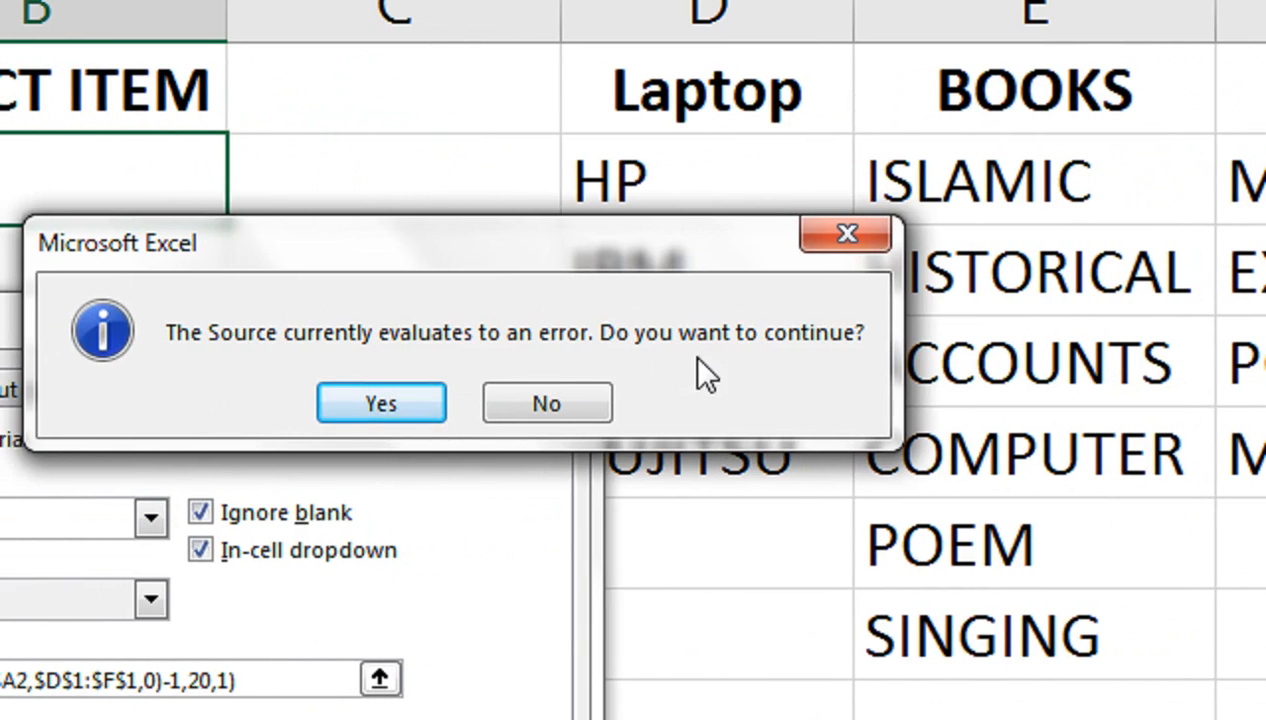
left_click(378, 406)
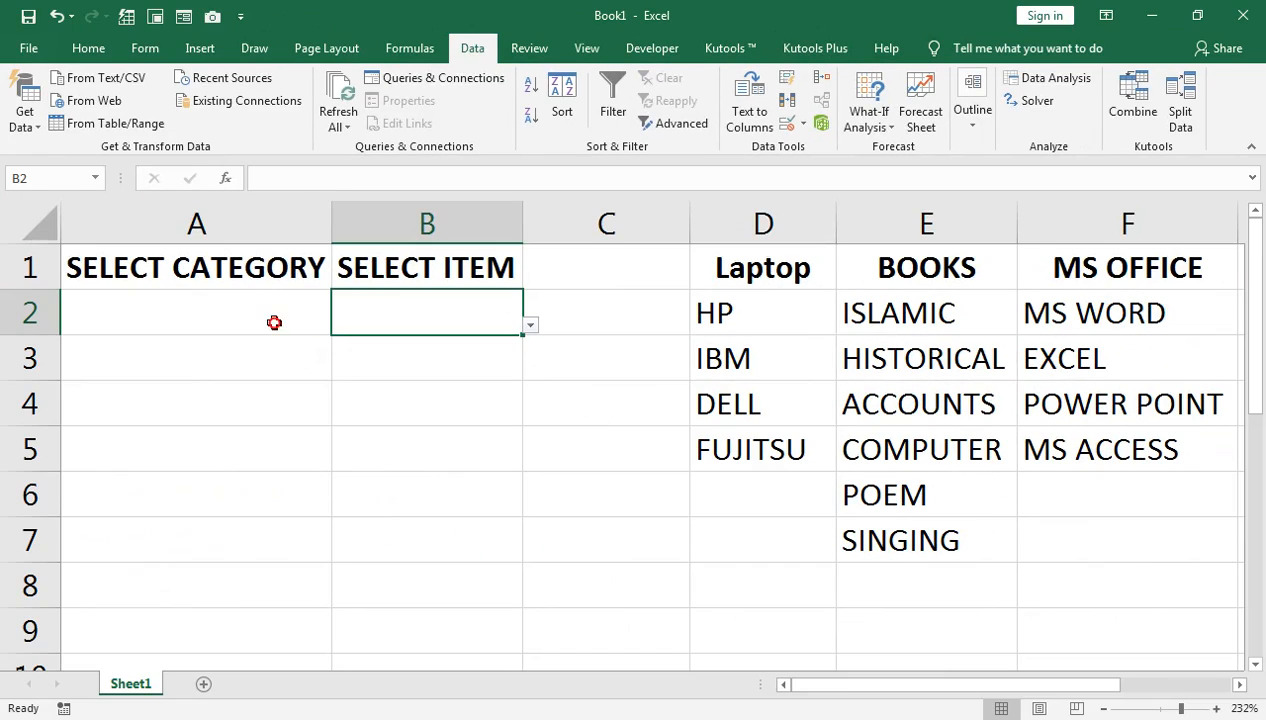
- Choose Laptop as the category in A2 and open the item list in B2 to check its choices
left_click(274, 322)
left_click(339, 326)
left_click(339, 350)
left_click(446, 317)
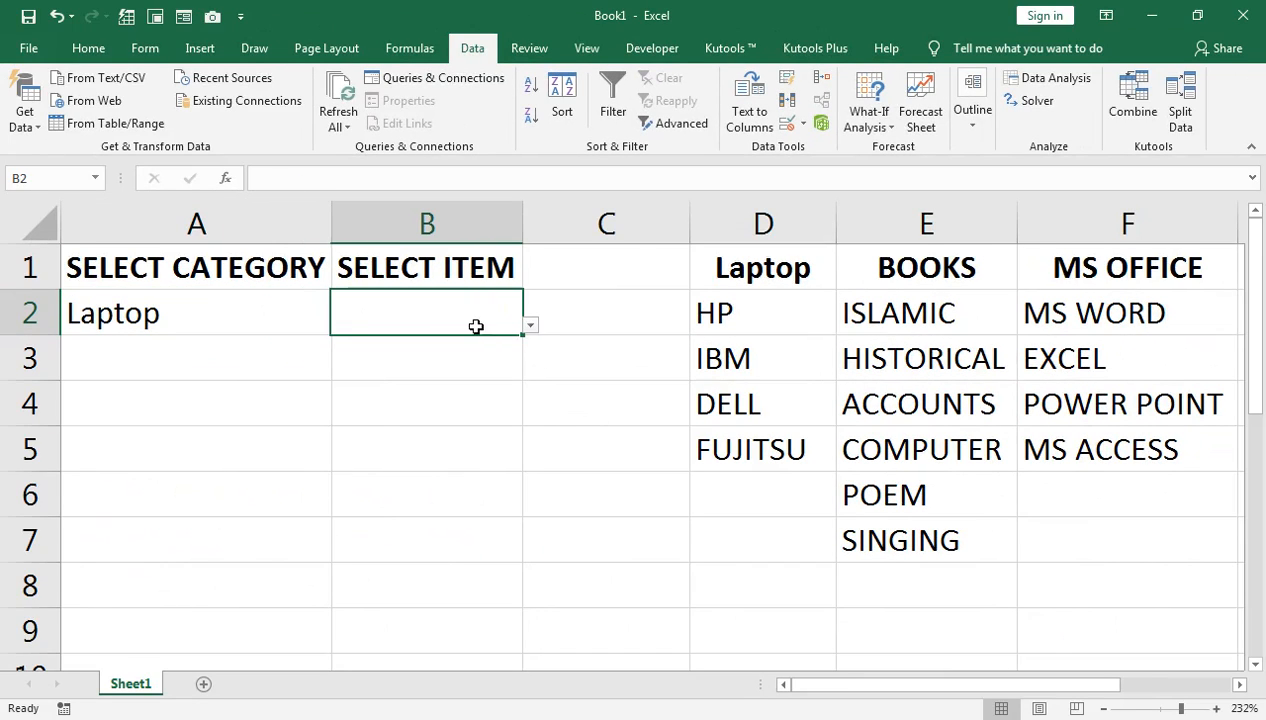
left_click(530, 325)
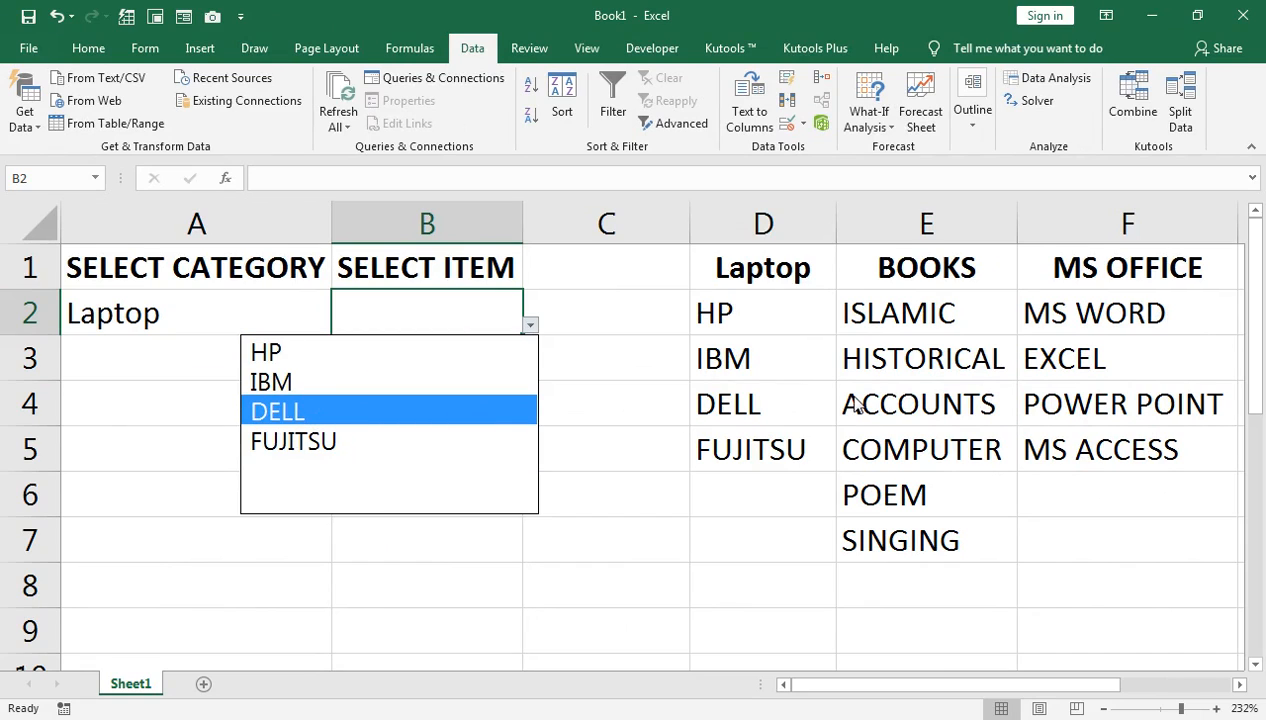
- Change the category in A2 to BOOKS and check the choices offered in B2
left_click(230, 315)
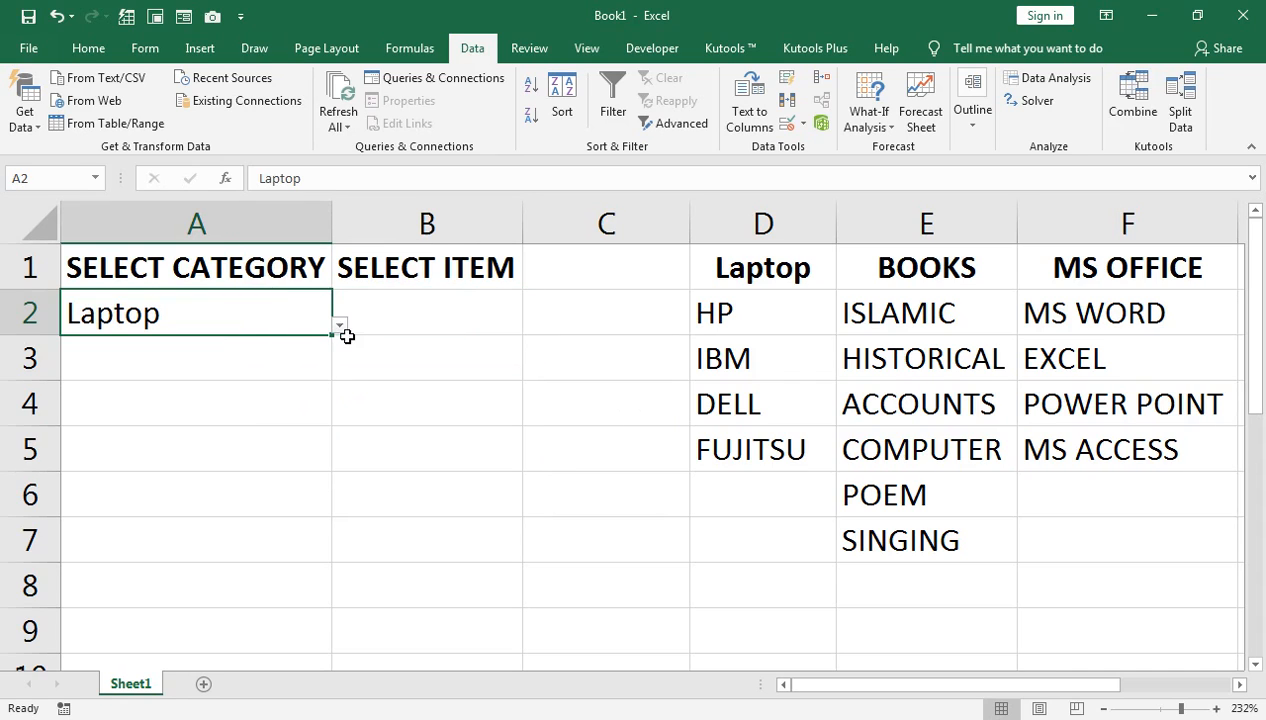
left_click(340, 326)
left_click(289, 378)
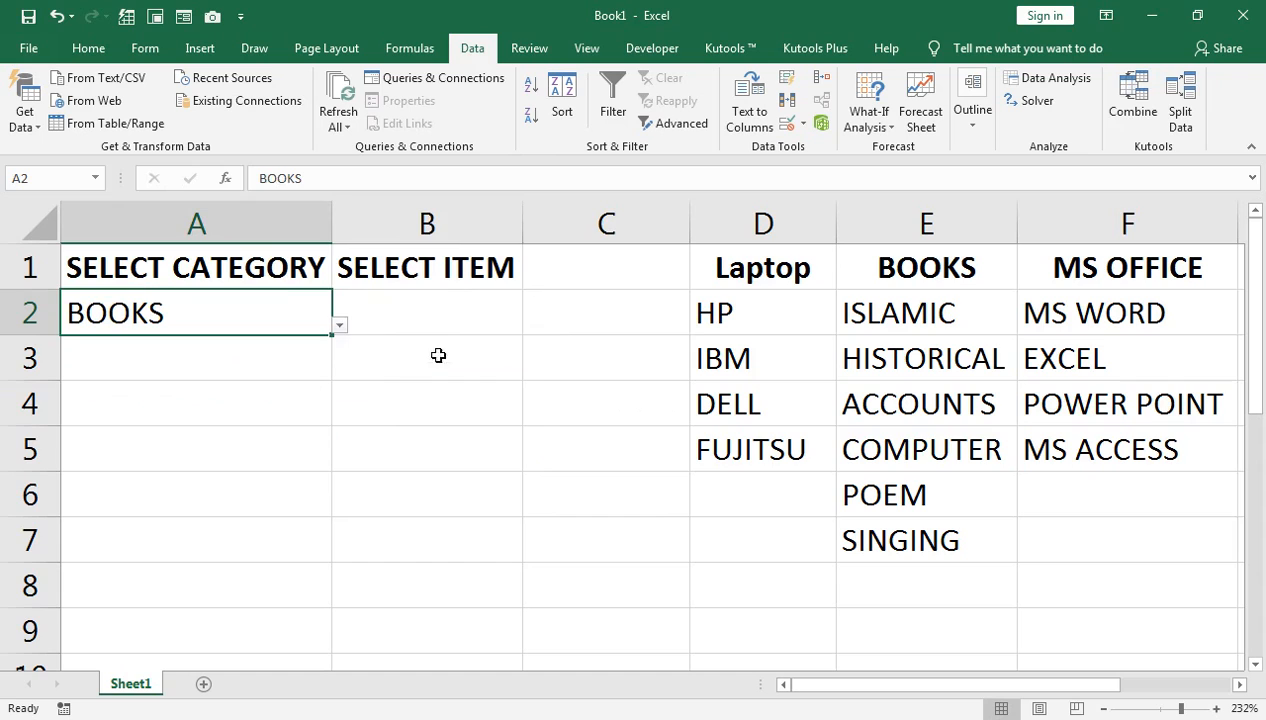
left_click(500, 322)
left_click(529, 325)
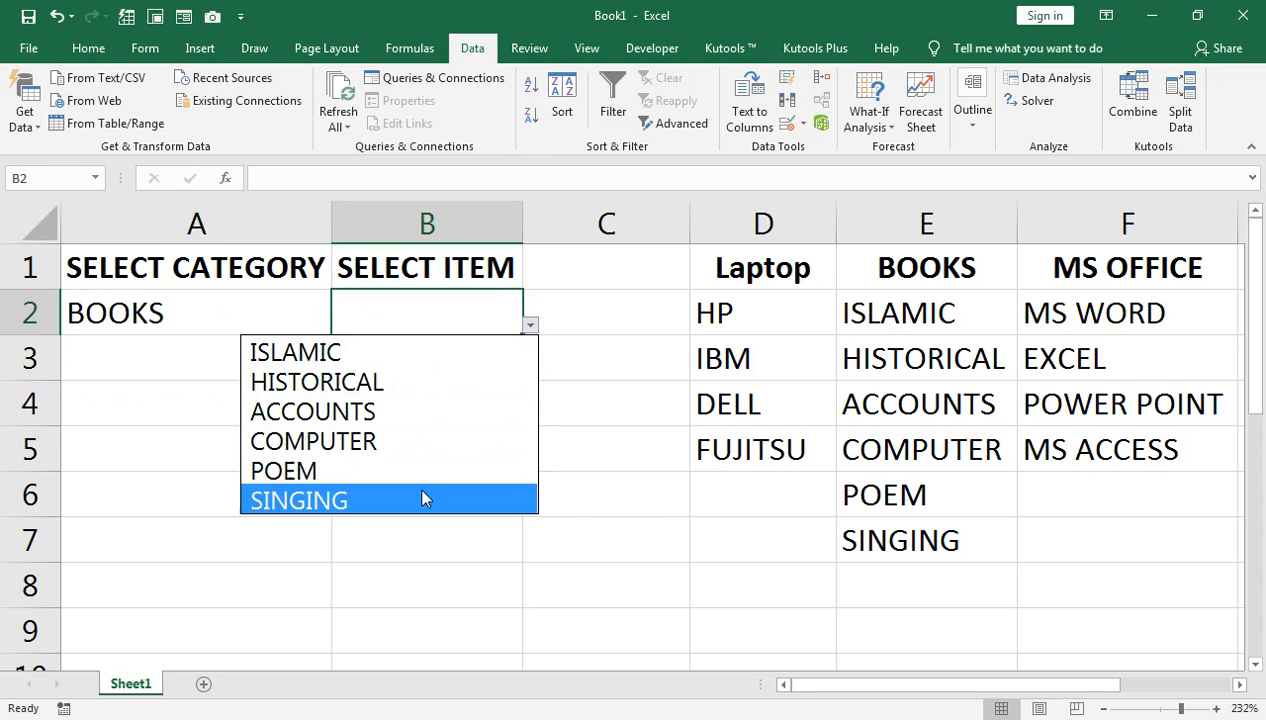
- Change the category in A2 to MS OFFICE and check B2's item list, leaving B2 empty
left_click(262, 310)
left_click(354, 328)
left_click(316, 314)
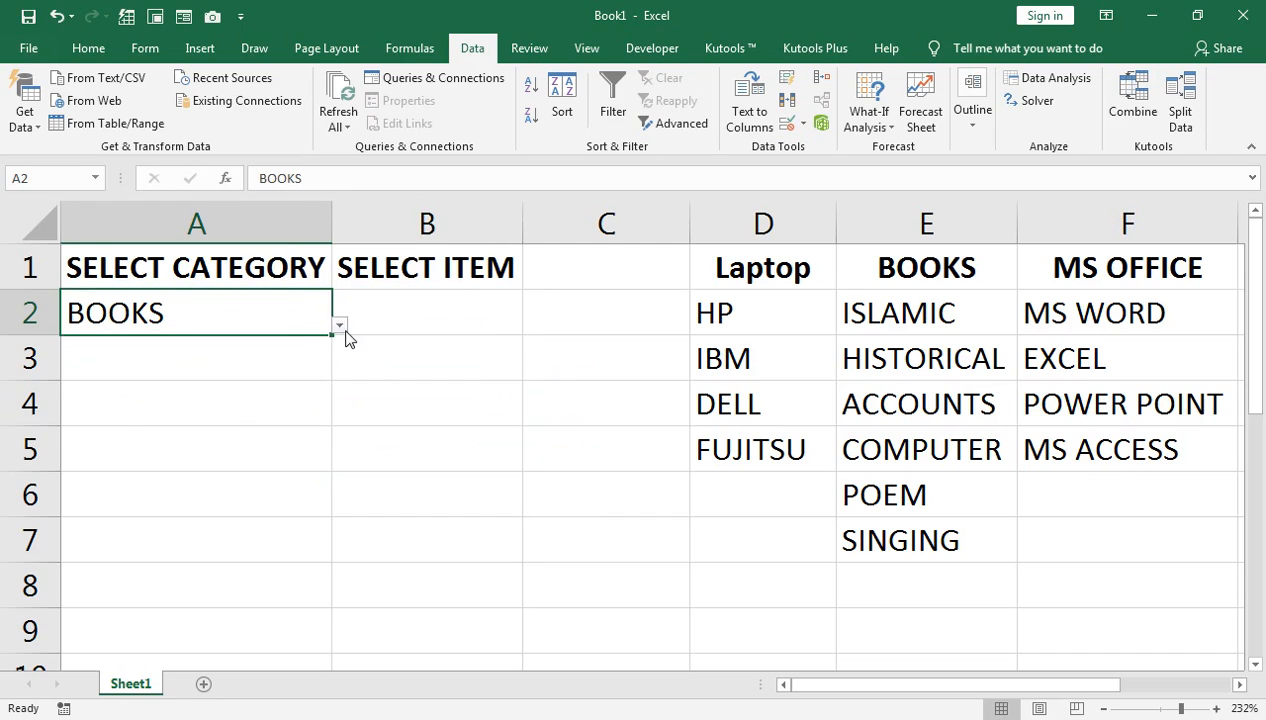
left_click(340, 328)
left_click(313, 403)
double_click(451, 309)
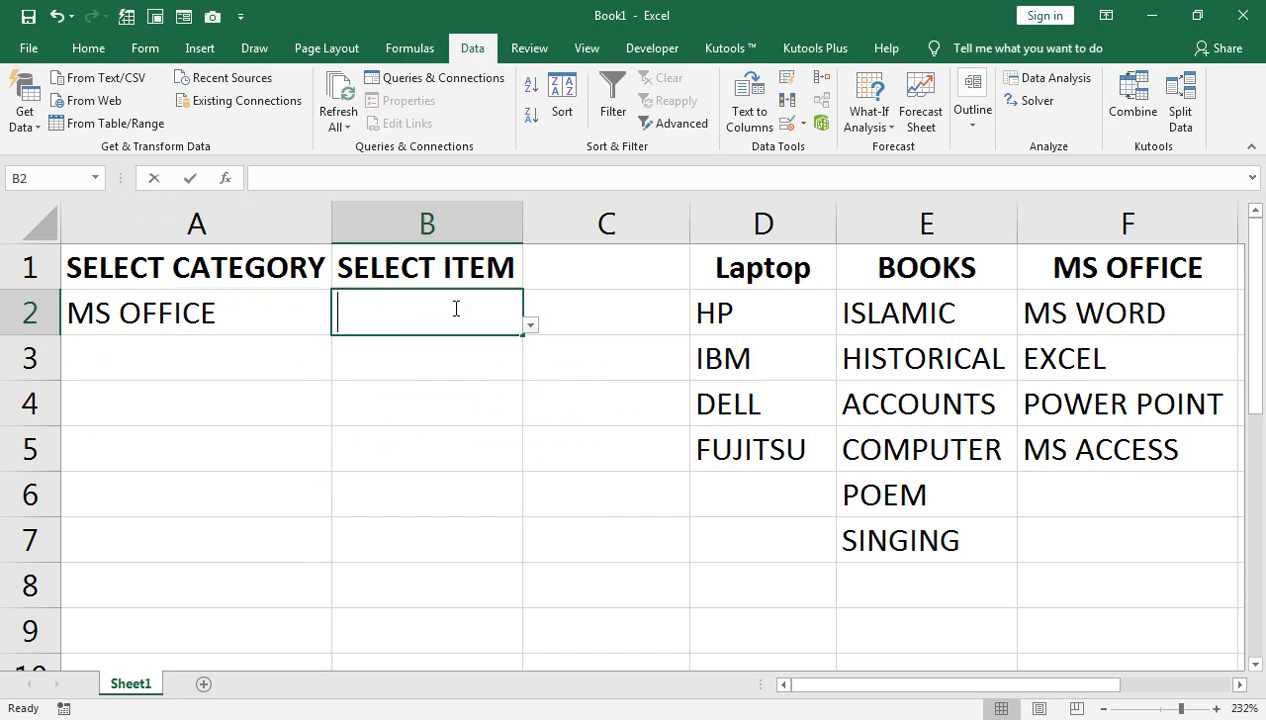
left_click(528, 326)
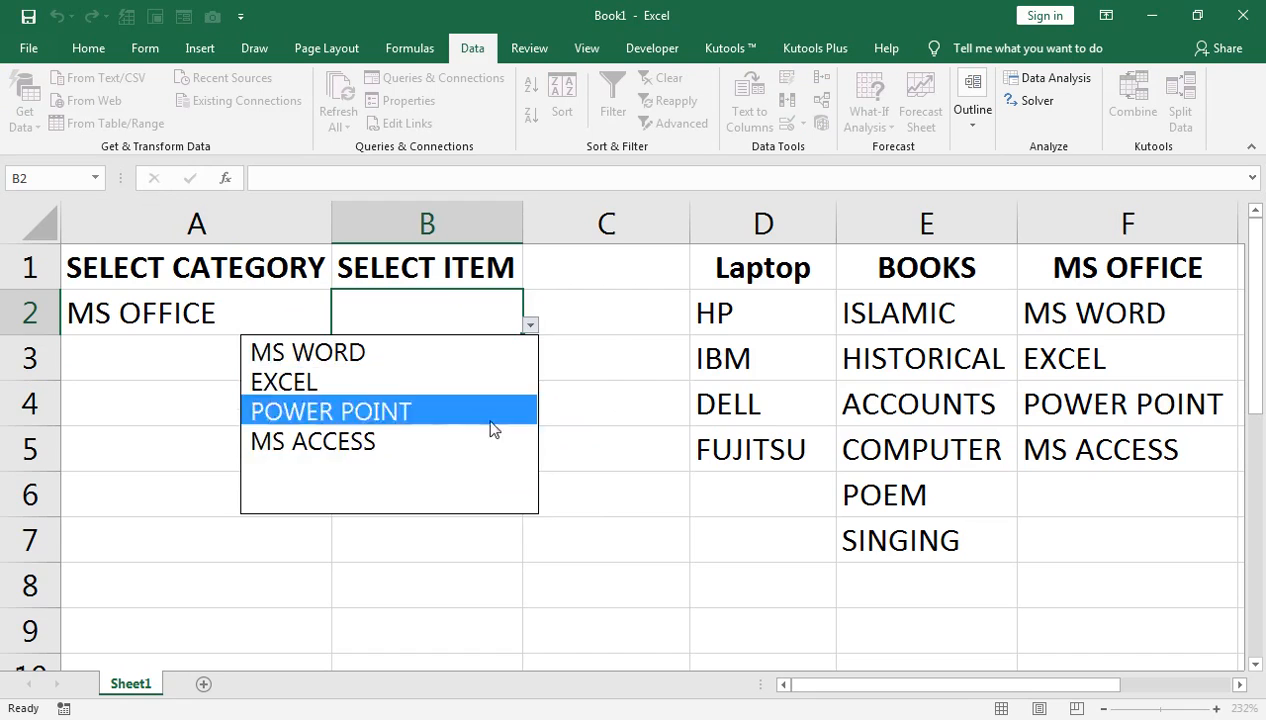
left_click(575, 356)
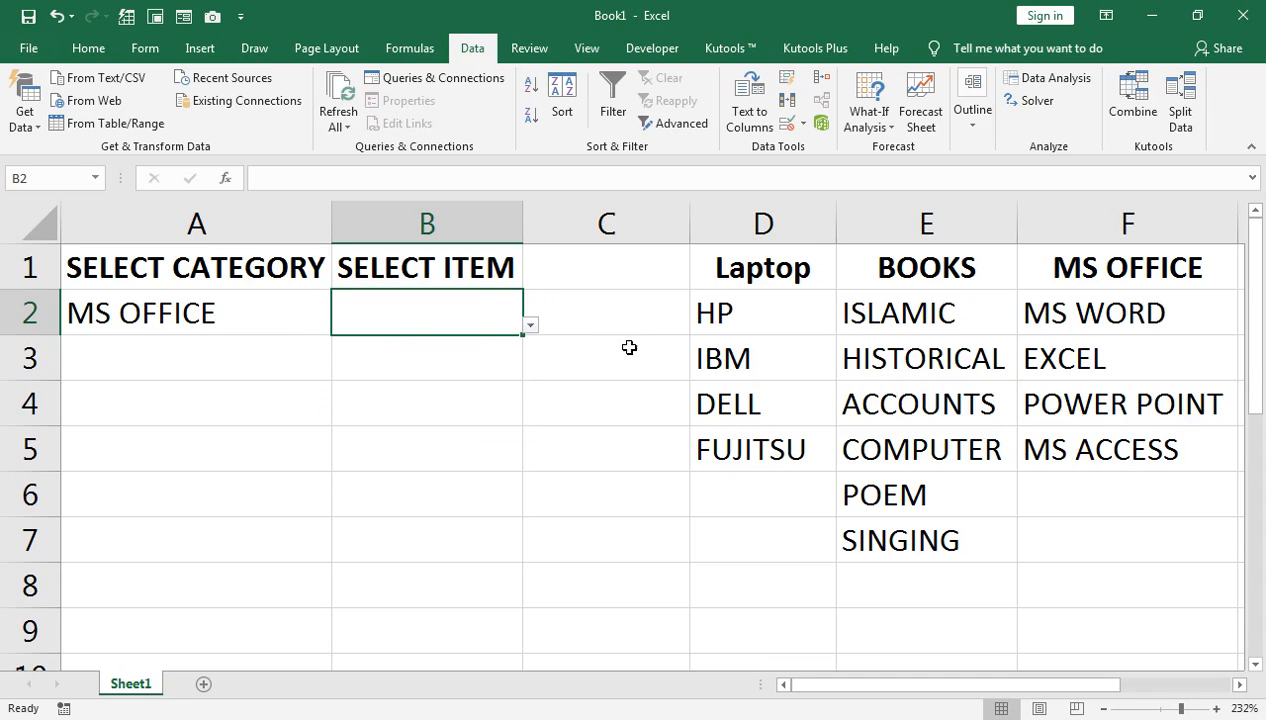
- Start a formula in C2 with an OFFSET function nested inside an outer function entered as COUNA
left_click(609, 312)
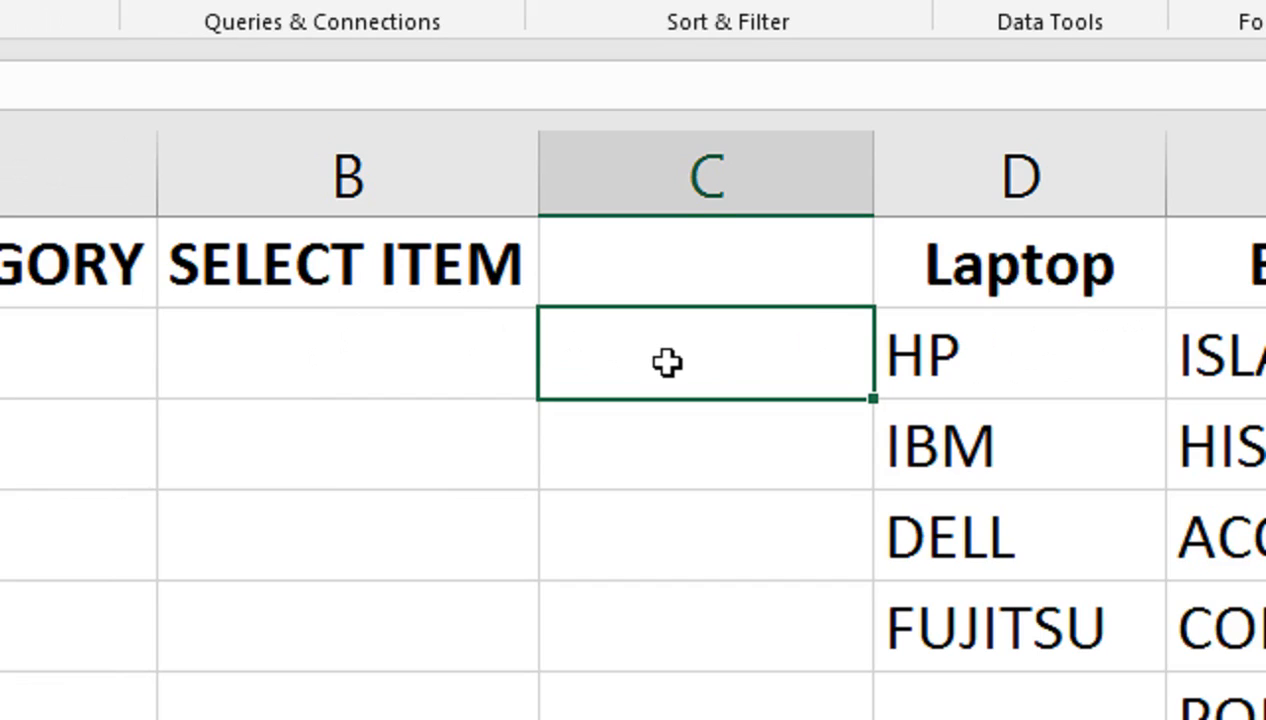
type("=")
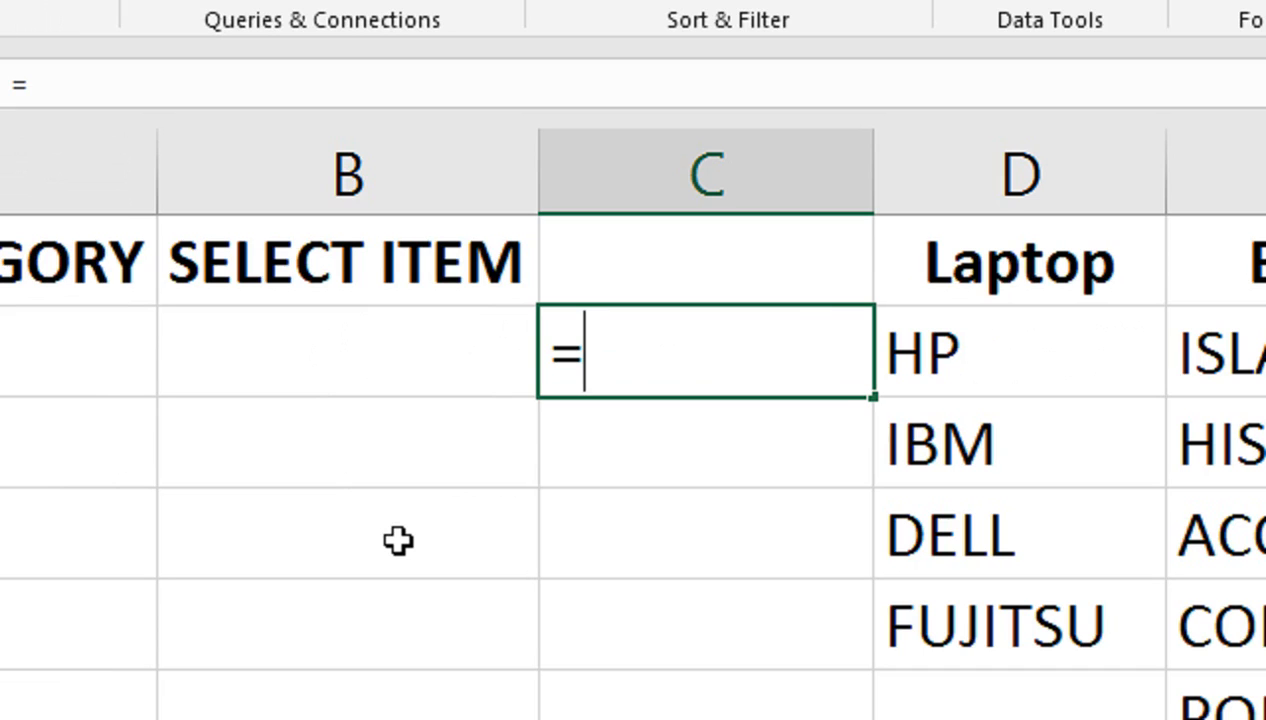
type("COUN")
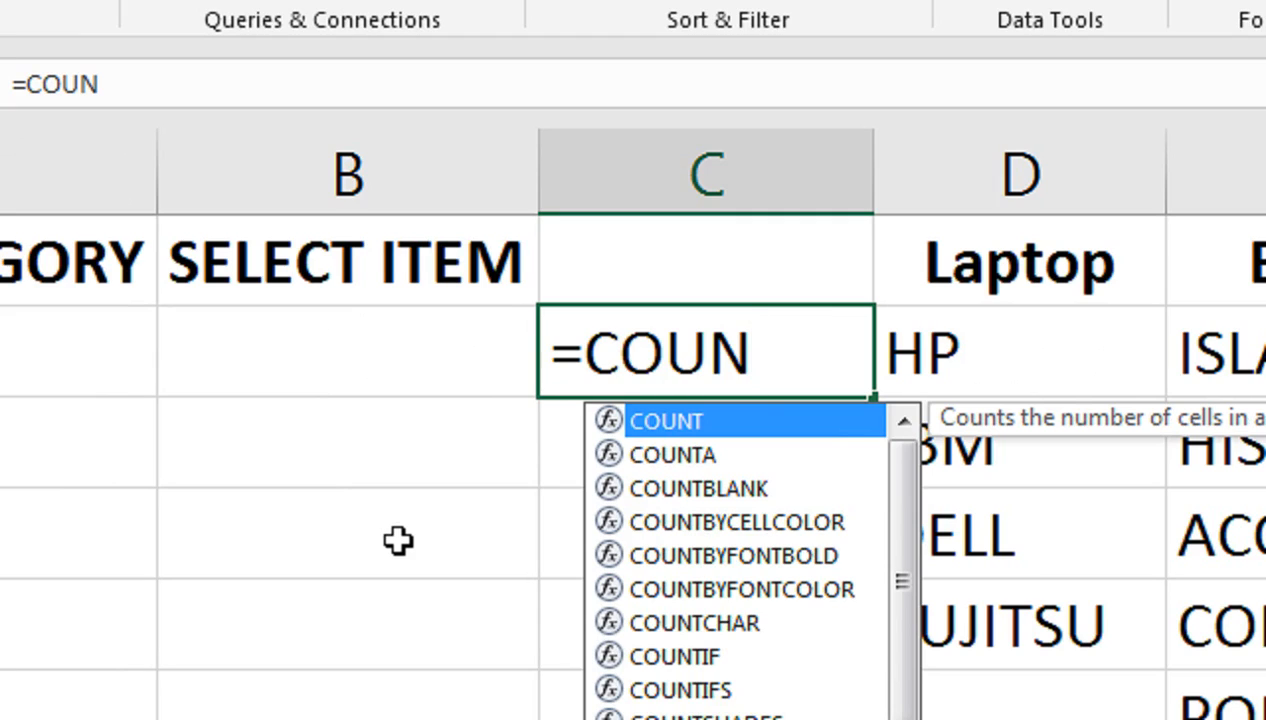
type("A")
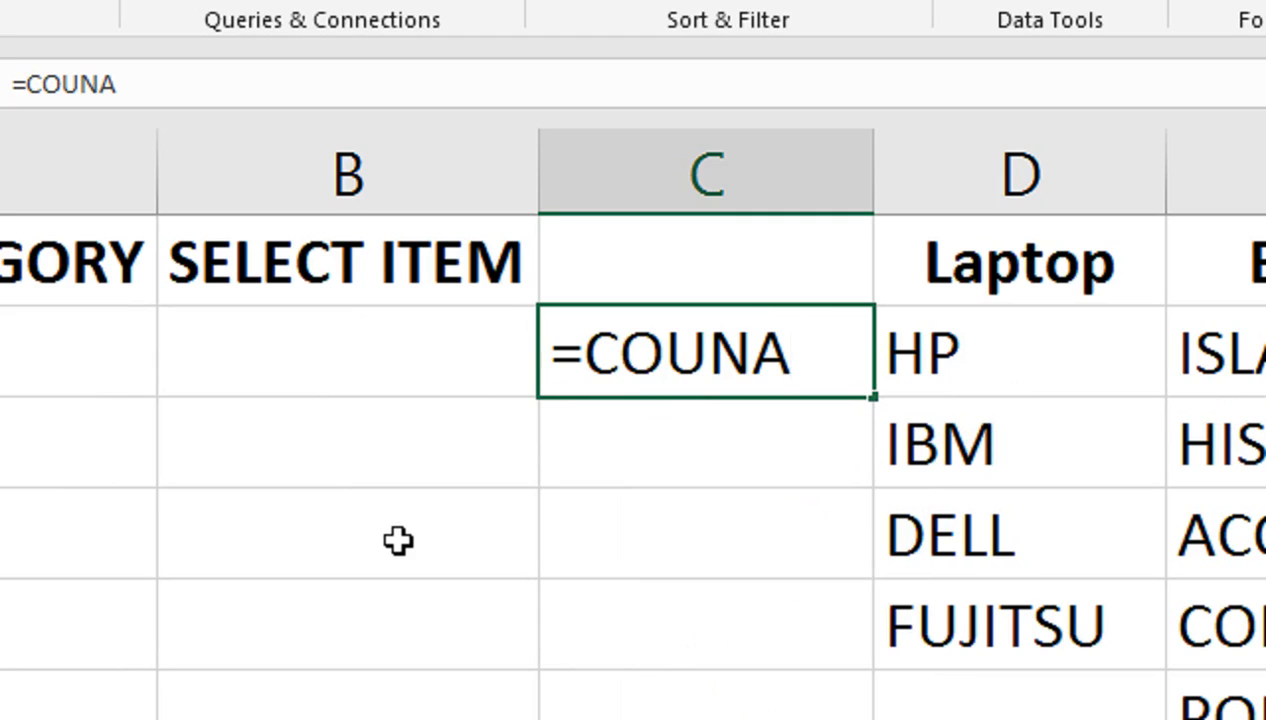
type("(")
type("OFF")
type("S")
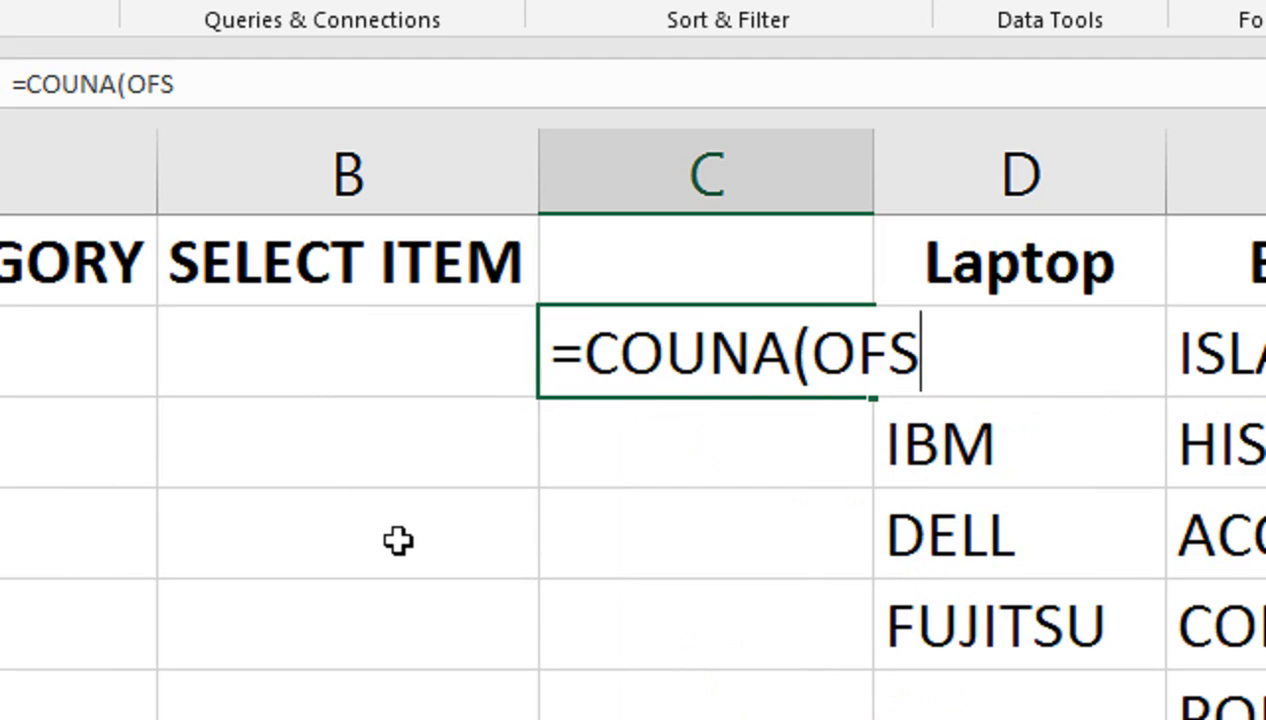
key("BackSpace")
type("F")
key("Tab")
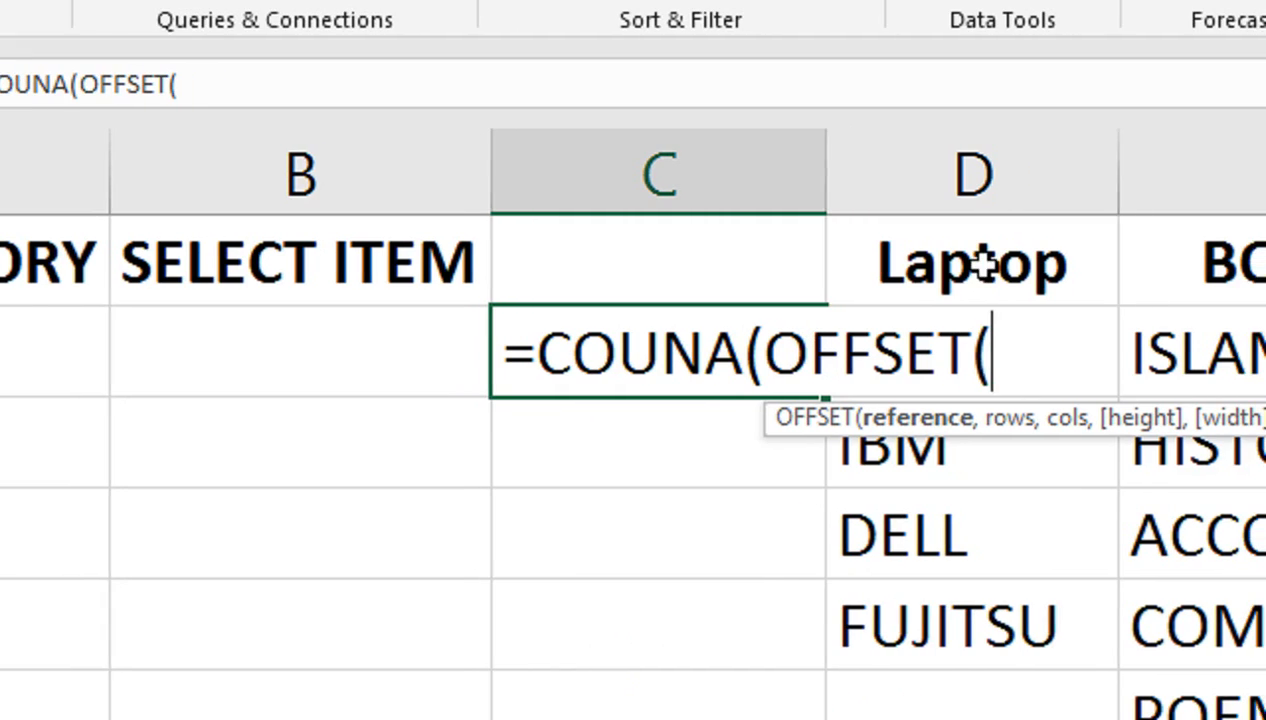
- Give OFFSET the absolute reference $D$1 and a row offset of 1, and begin a MATCH function as its column argument
left_click(1030, 262)
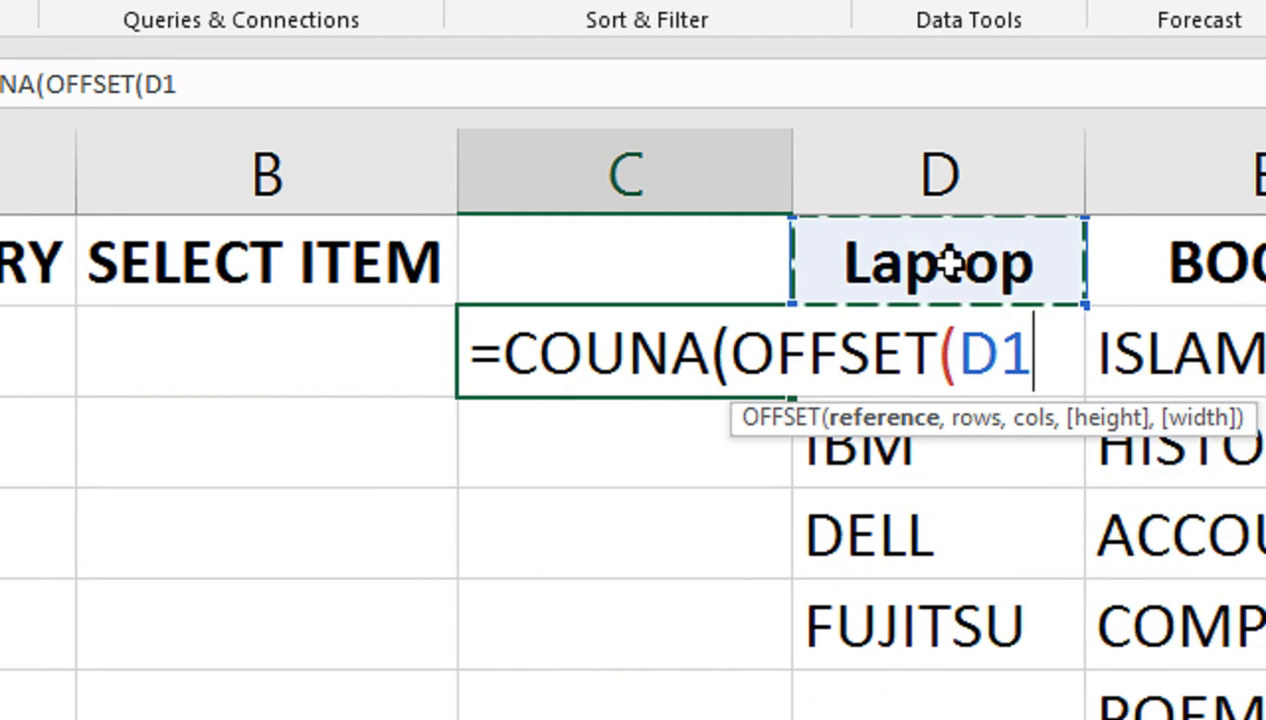
key("F4")
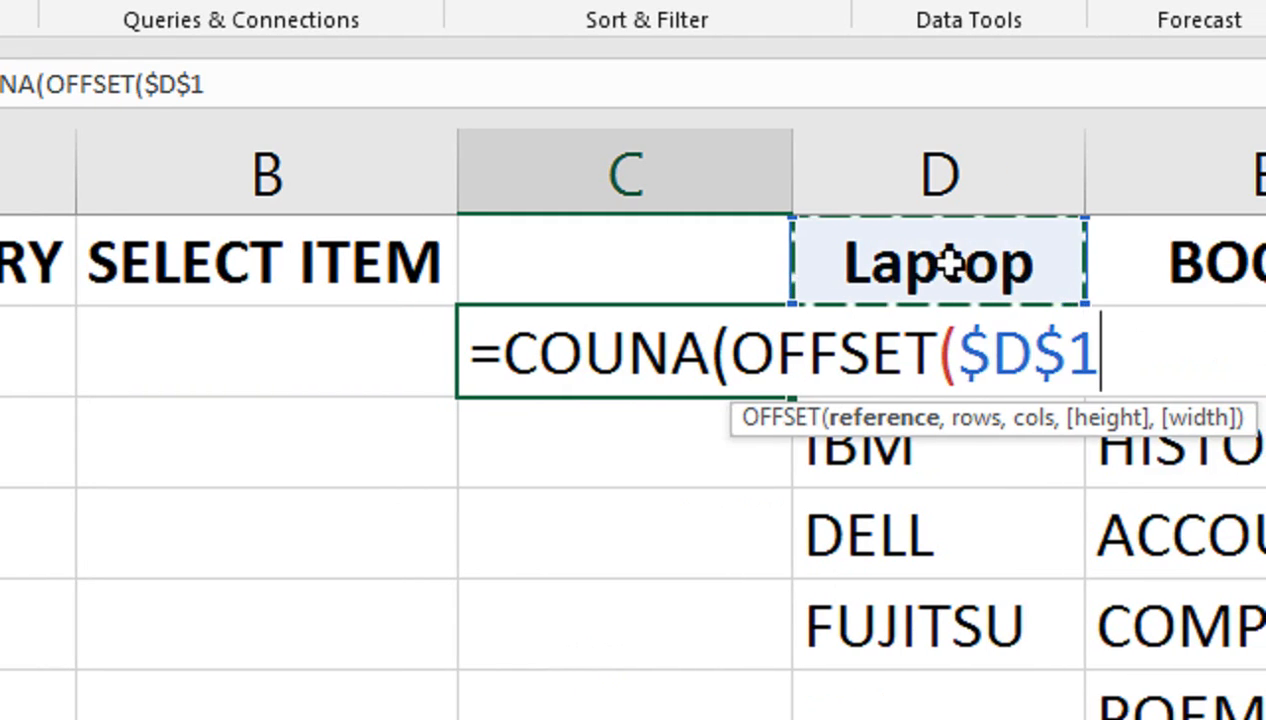
type(",")
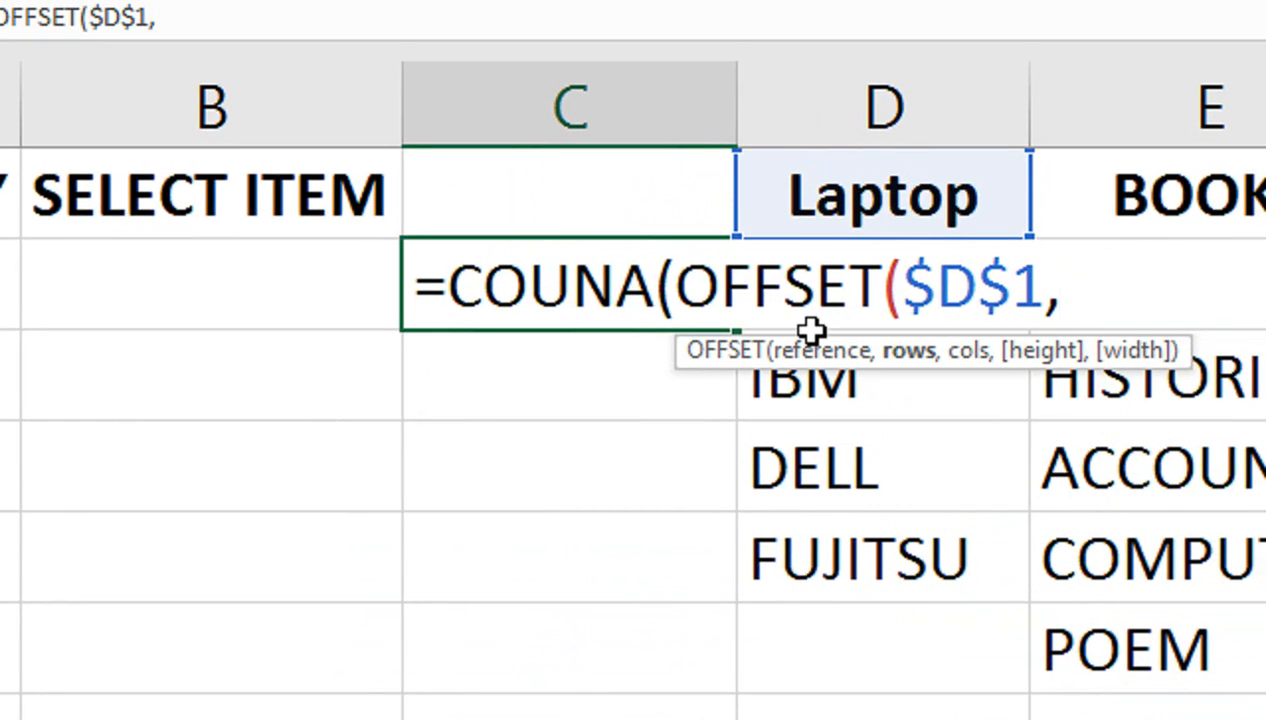
type("1")
type(",")
type("MATCH")
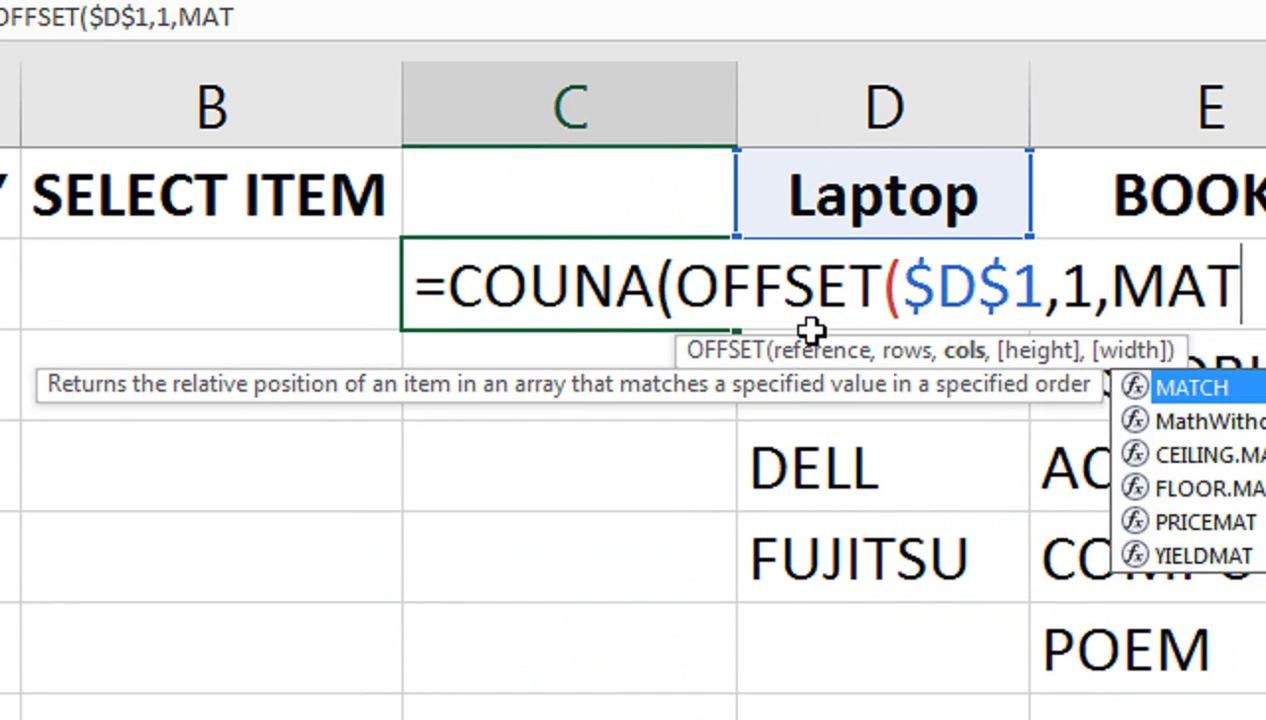
type("(")
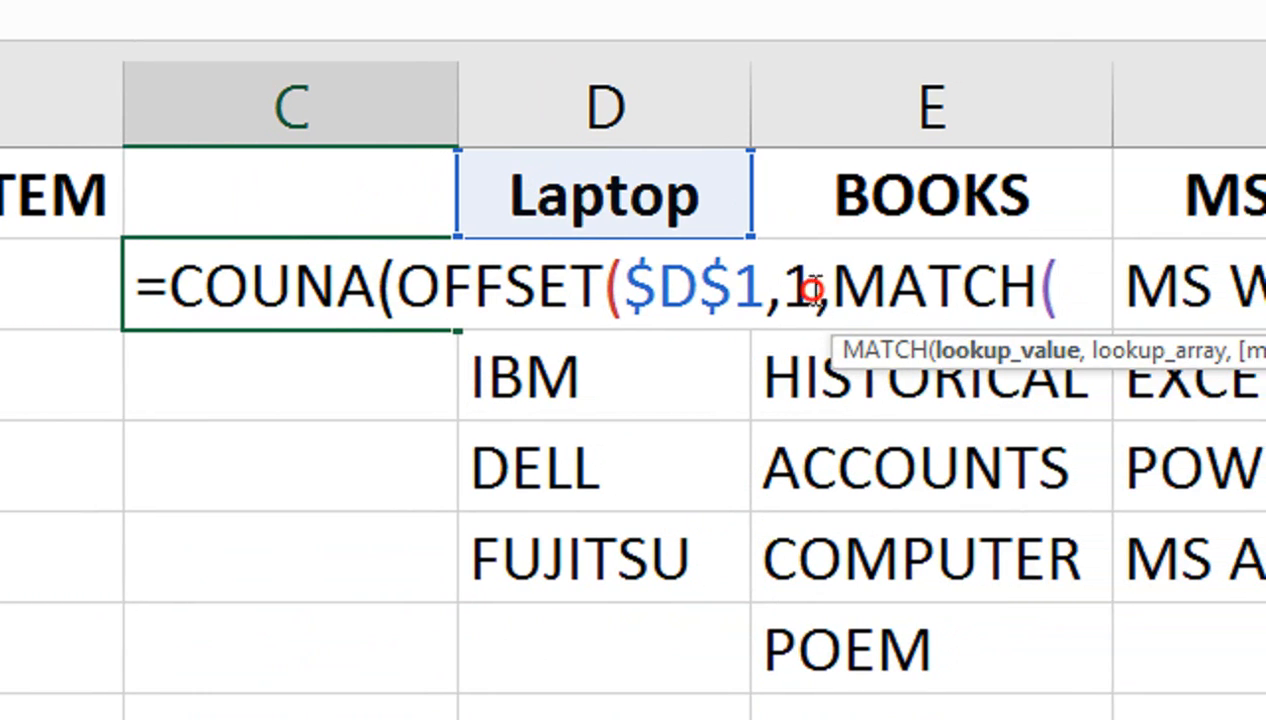
left_click(810, 288)
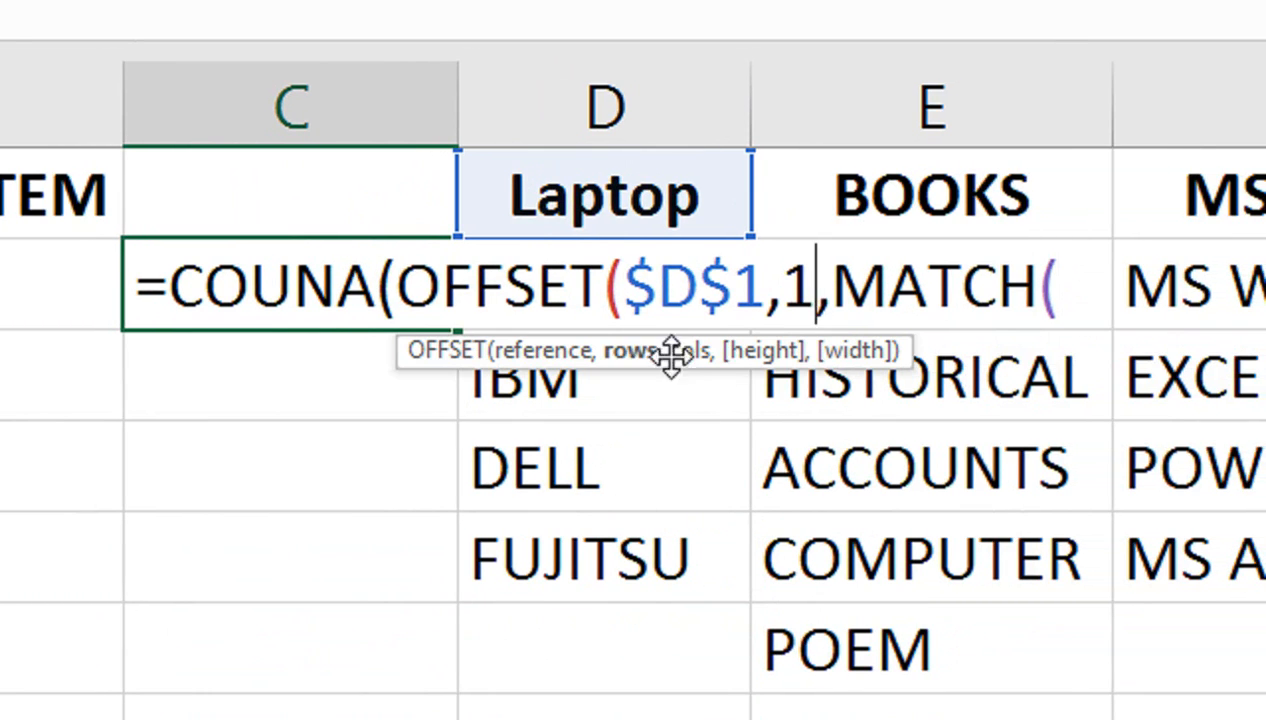
left_click(826, 288)
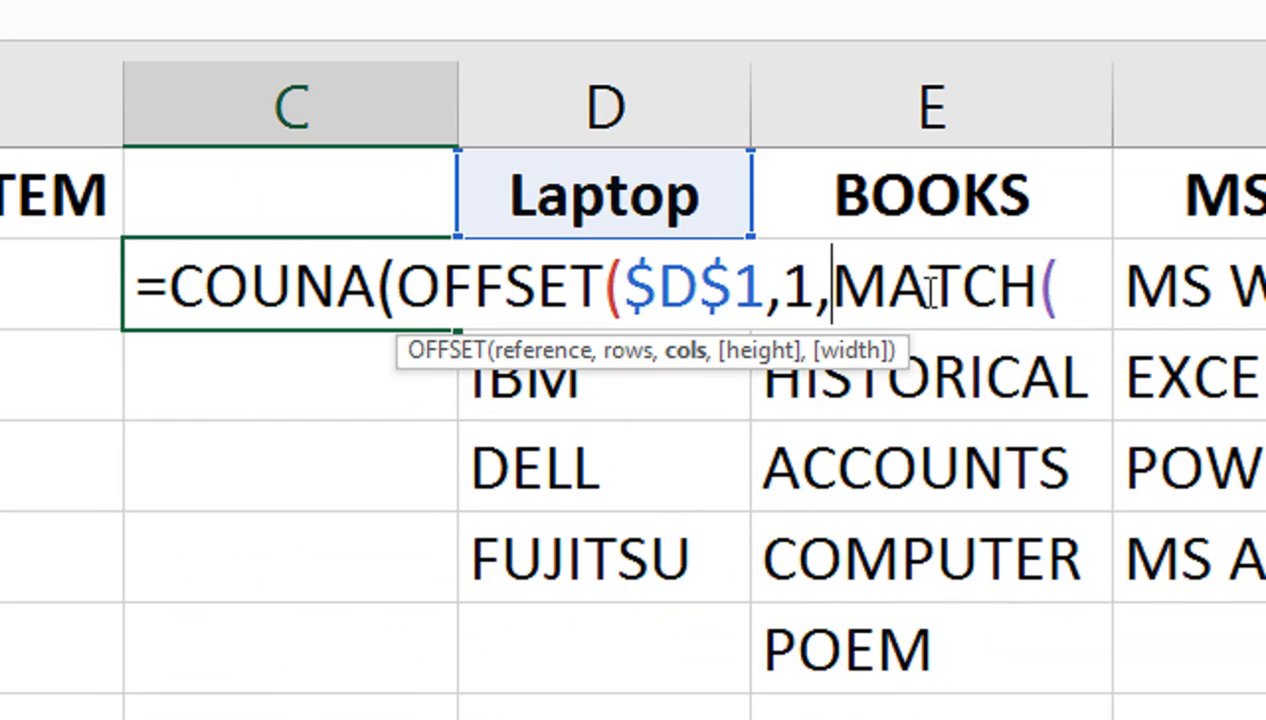
left_click(1080, 286)
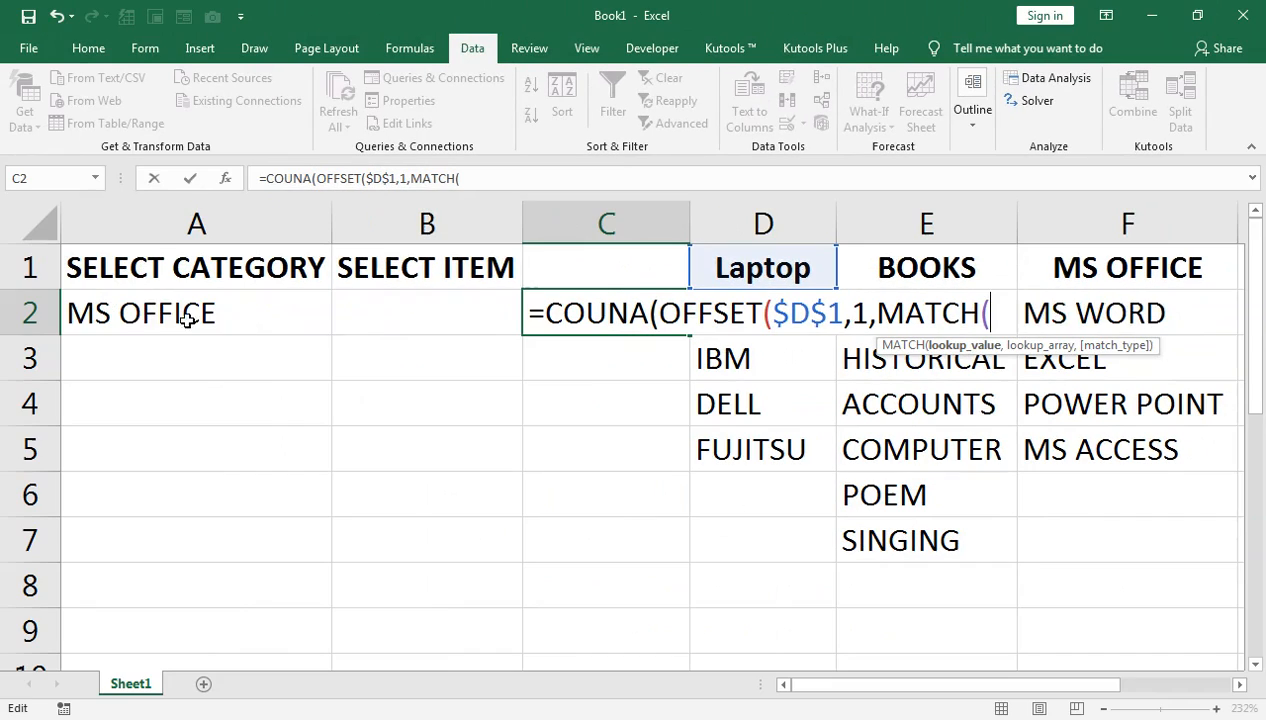
- Use the category cell as the MATCH lookup value, with its column locked as $A2
left_click(141, 305)
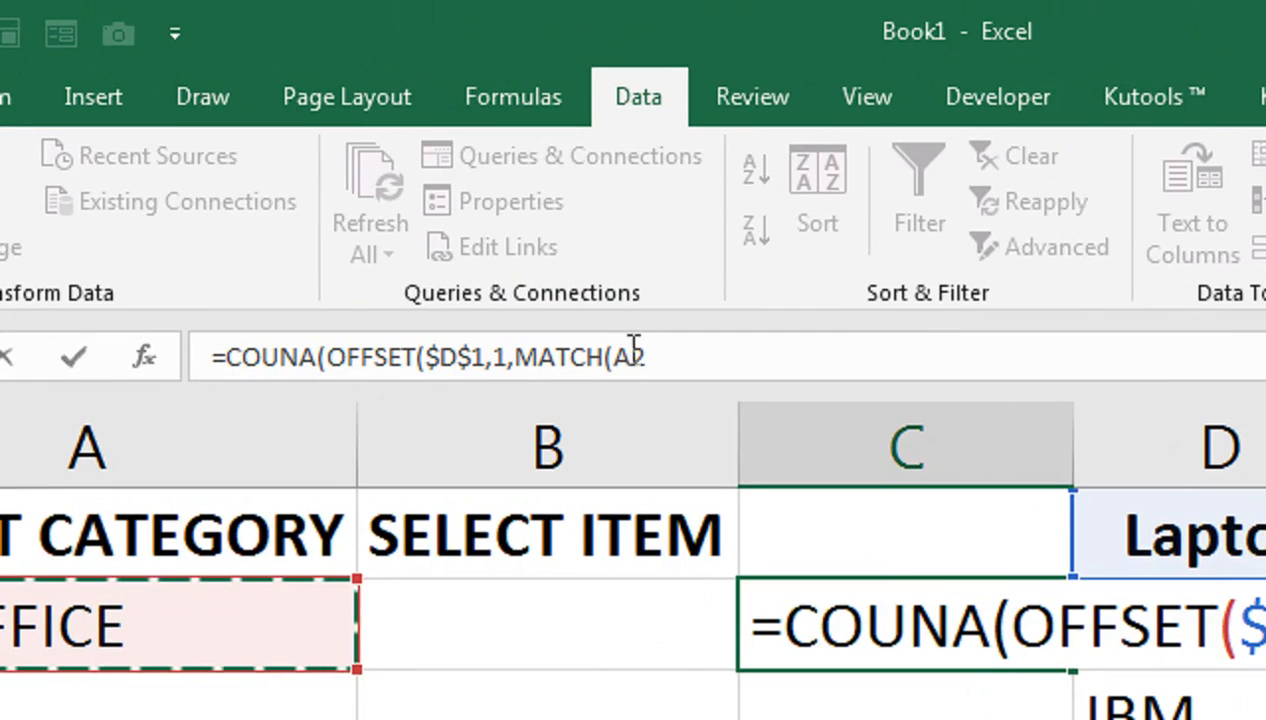
left_click(631, 355)
type("$")
key("F4")
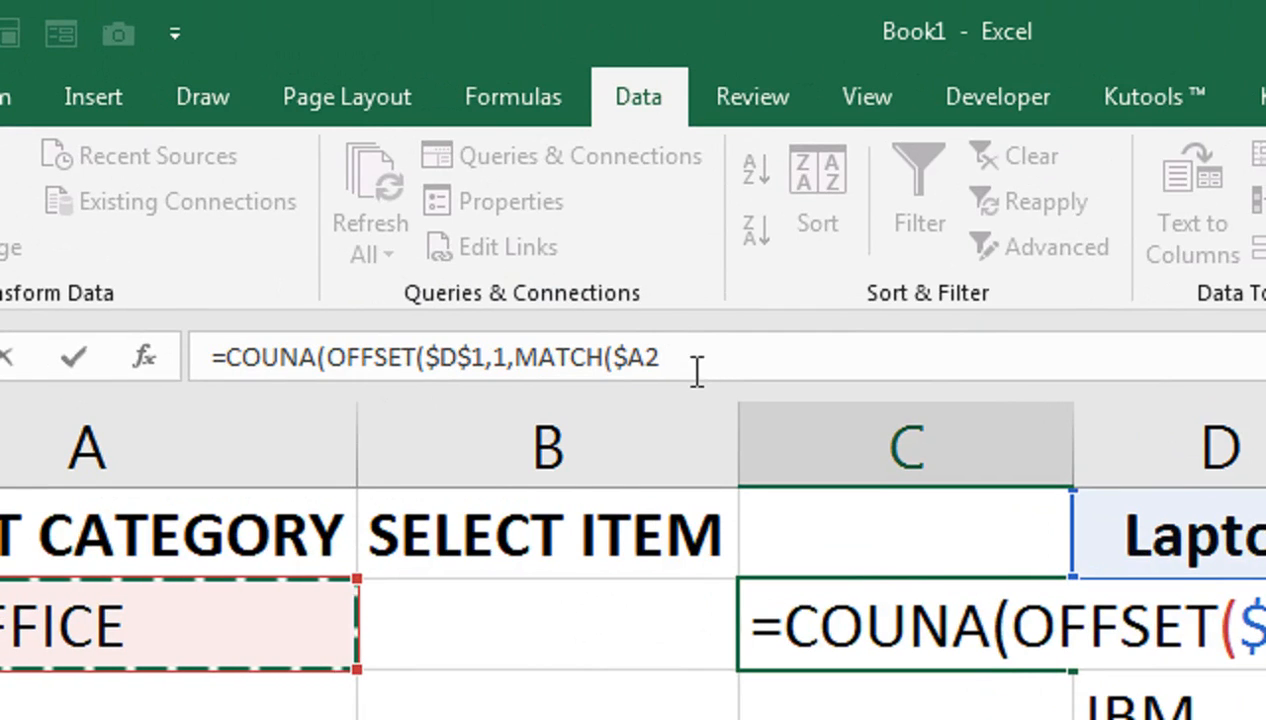
type(",")
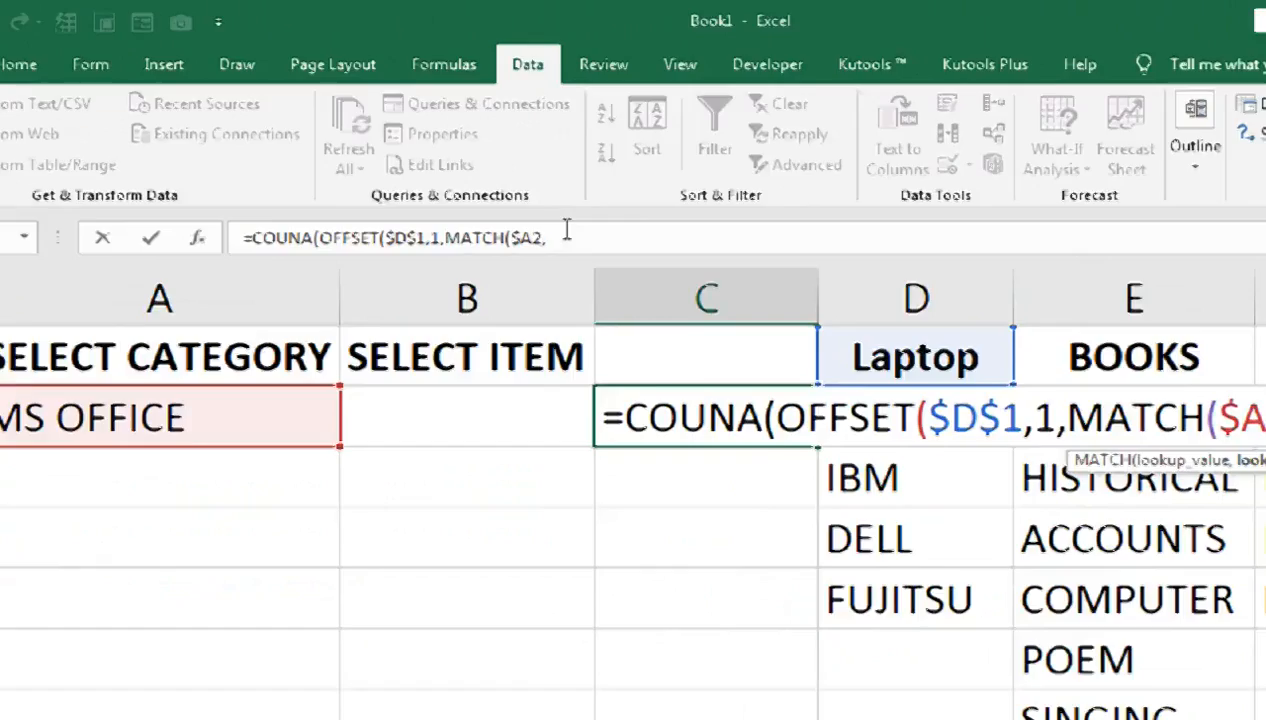
- Set the MATCH lookup array to the absolute header range $D$1:$F$1 with exact match type 0, and close MATCH
left_click_drag(763, 267, 1086, 258)
left_click(1087, 256)
left_click_drag(789, 252, 1043, 250)
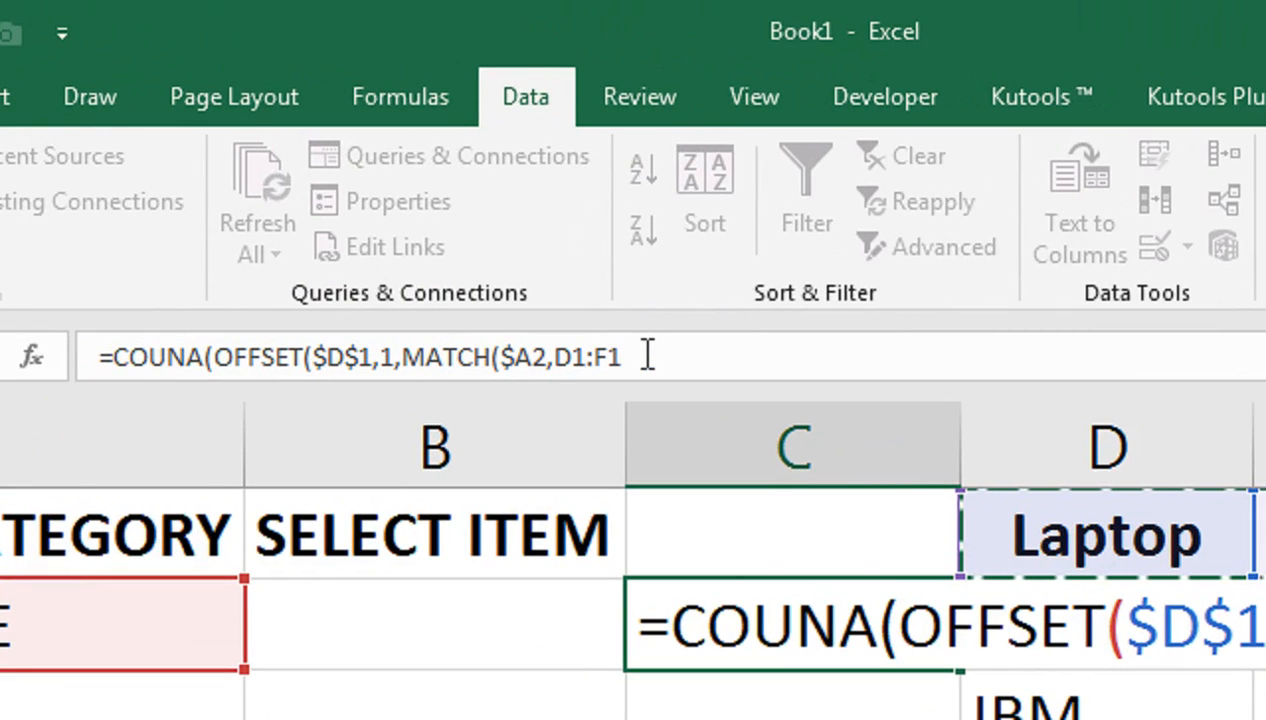
key("F4")
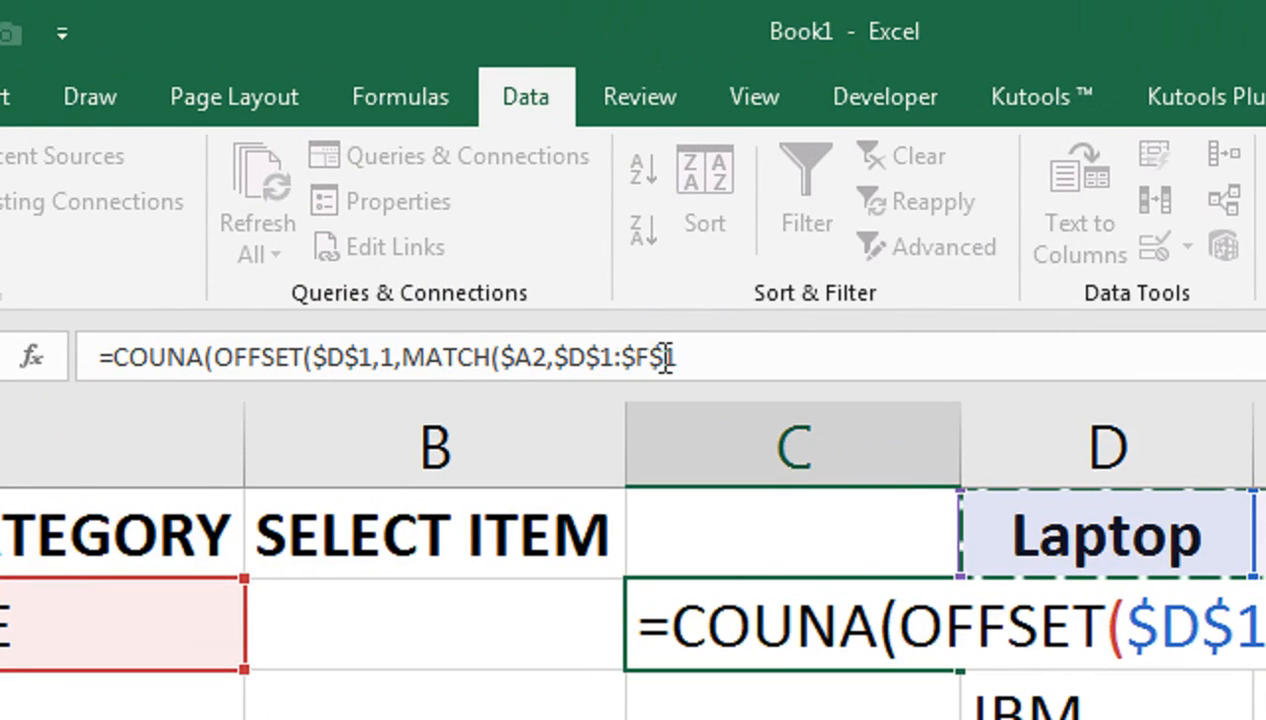
type(",0")
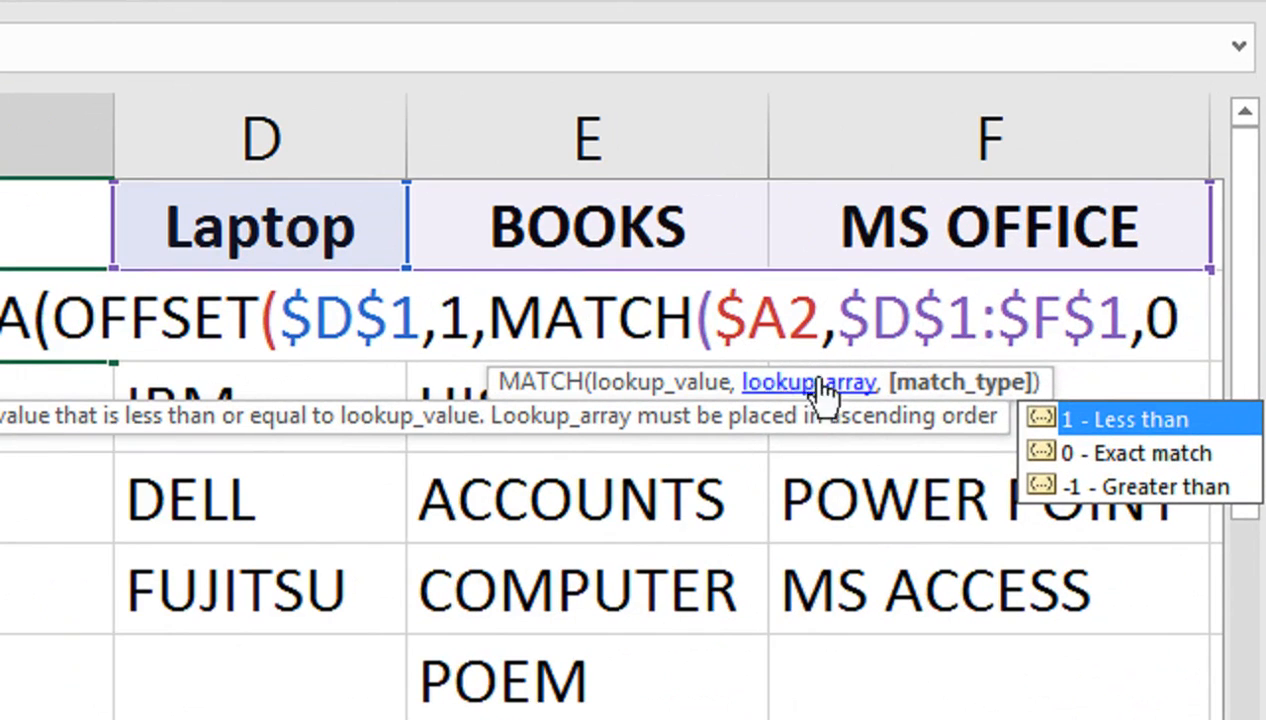
left_click(1100, 452)
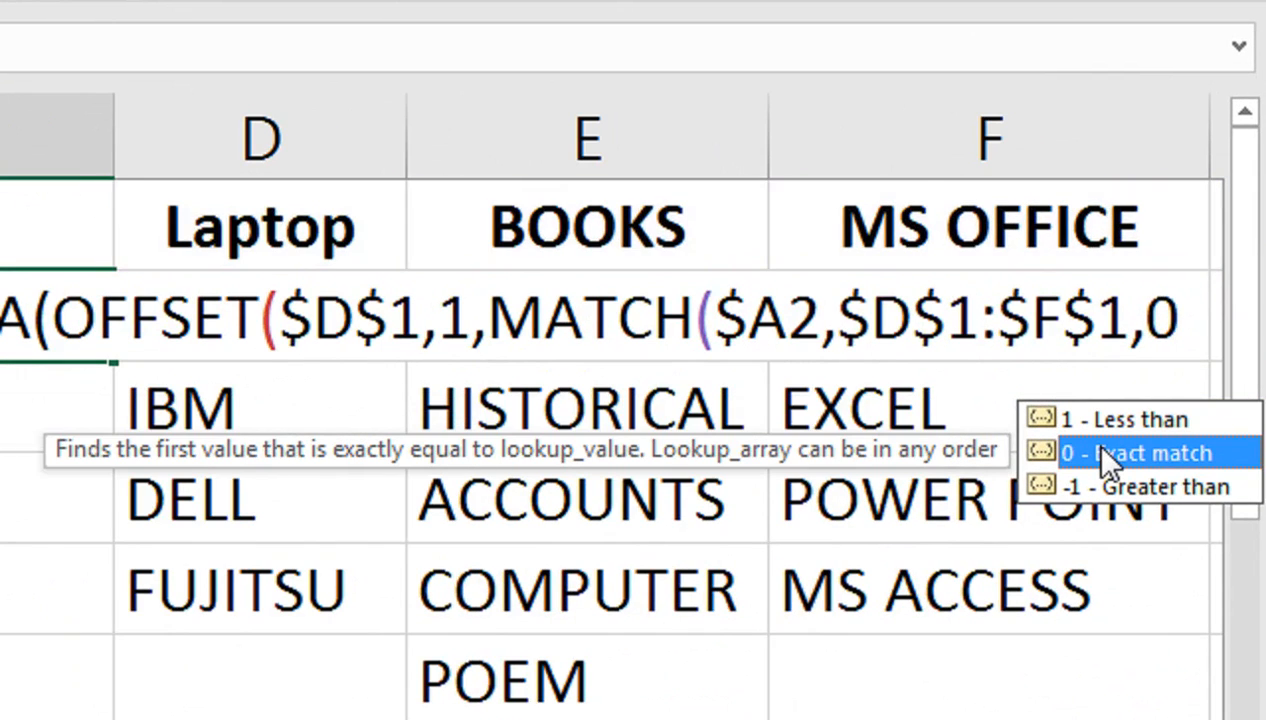
double_click(1090, 452)
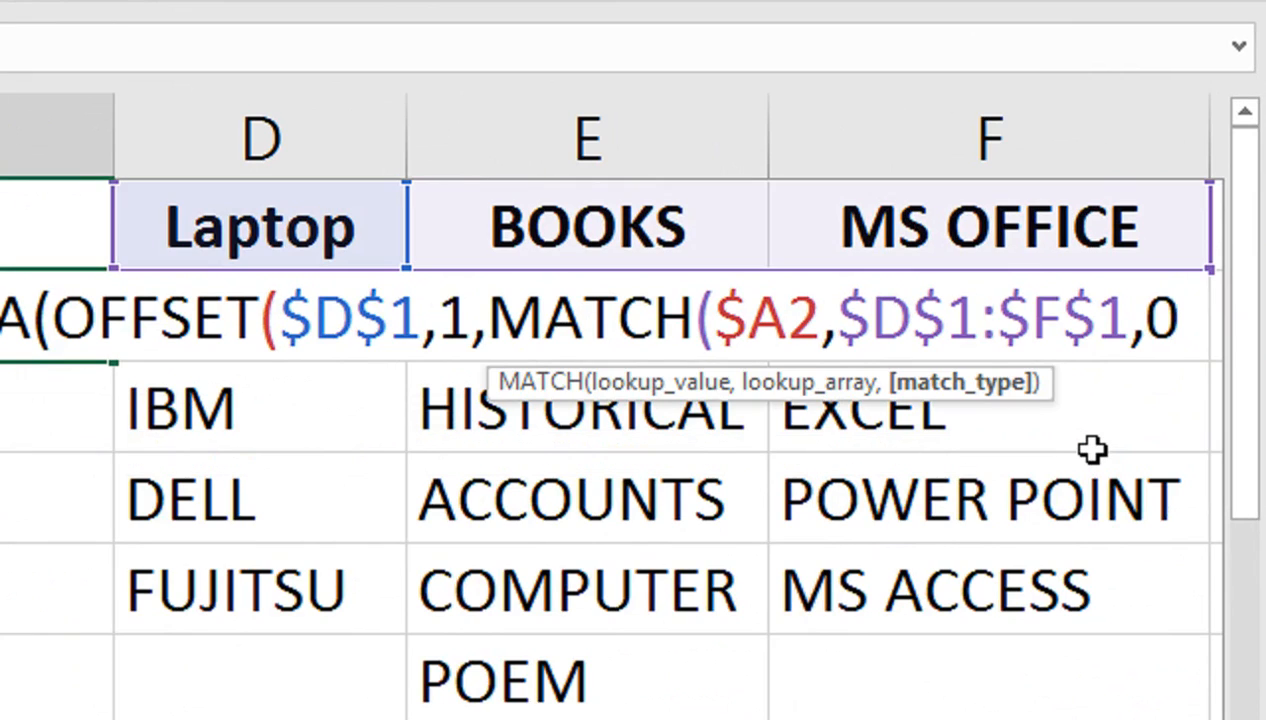
type(")")
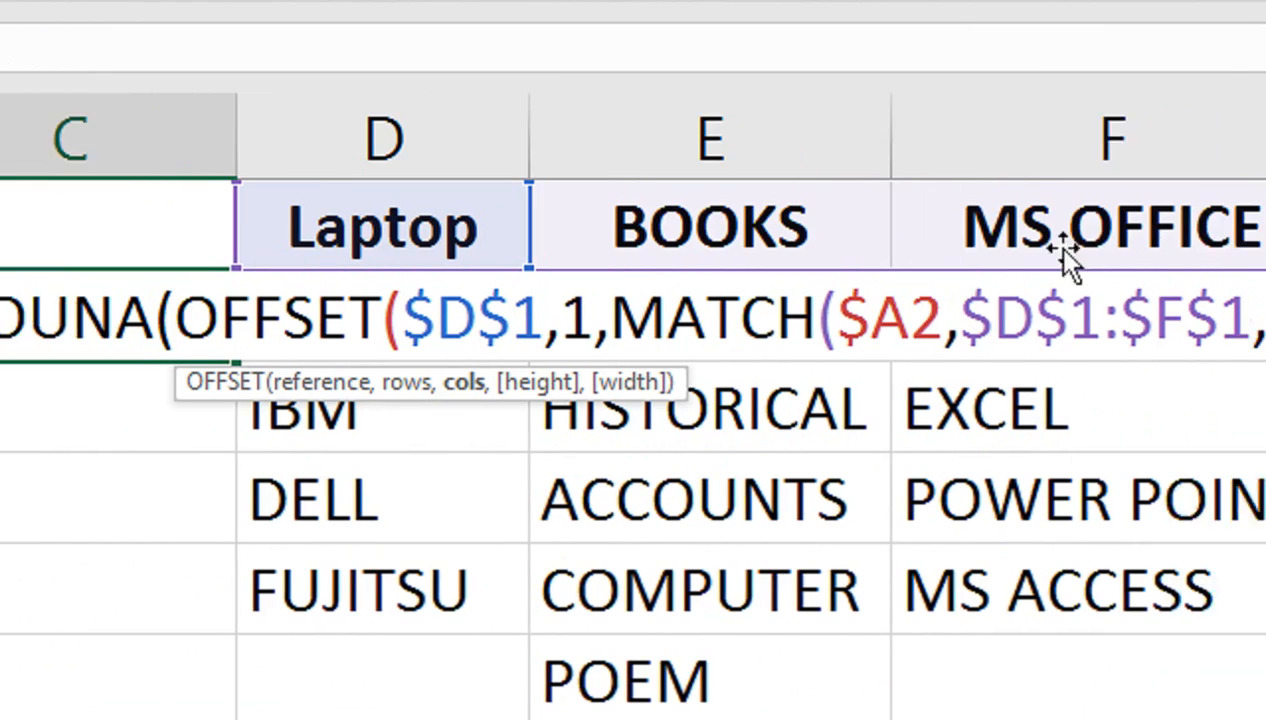
- Subtract 1 from the MATCH result, give OFFSET a height of 20, and close both functions
type("-1,")
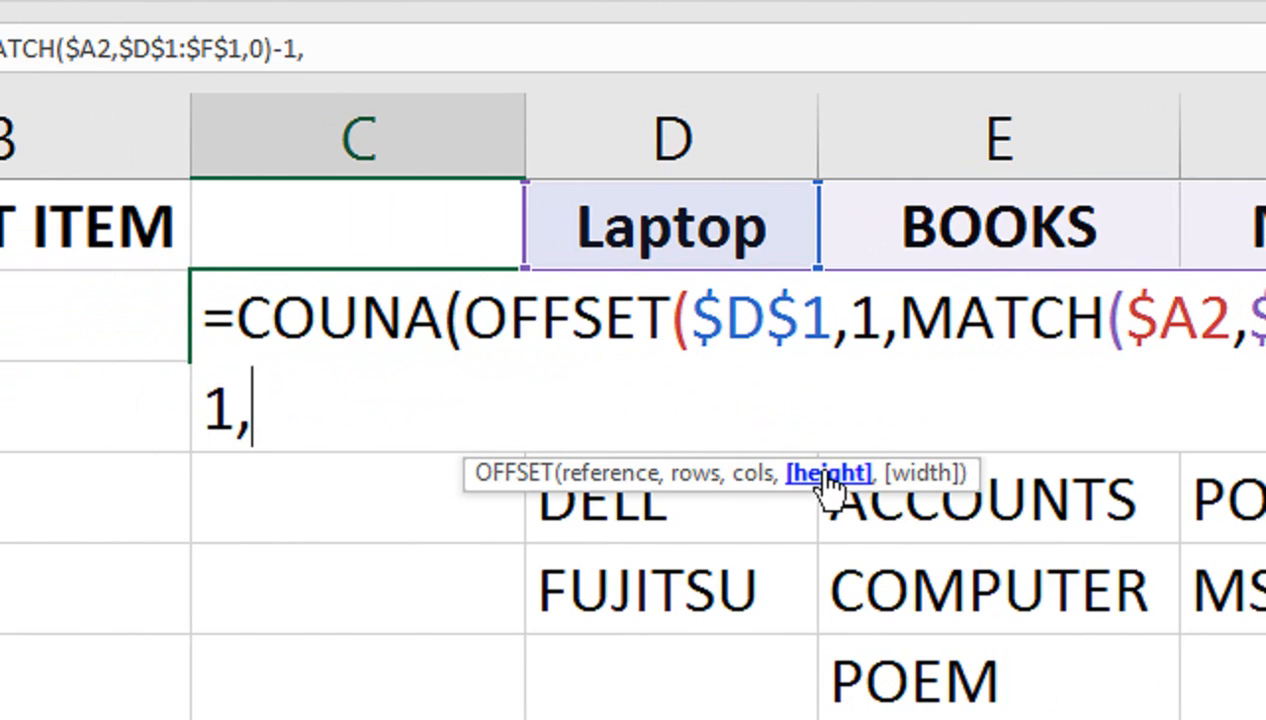
type("20")
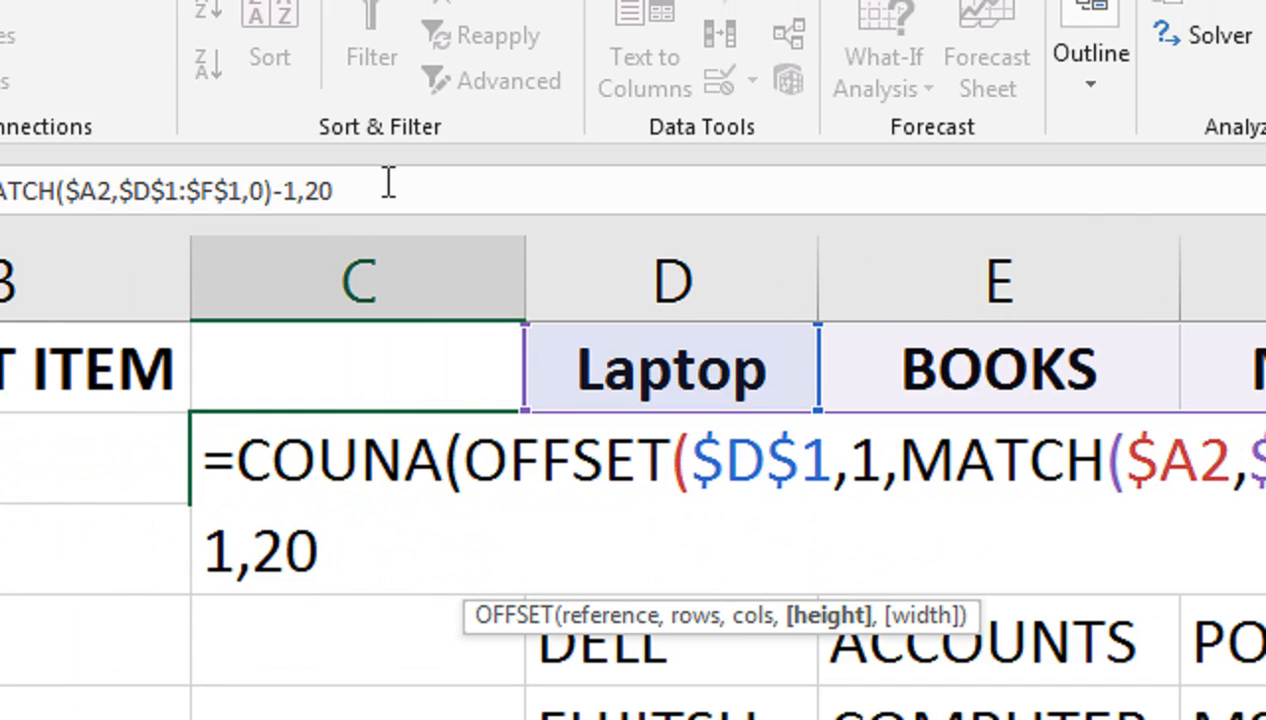
type("))")
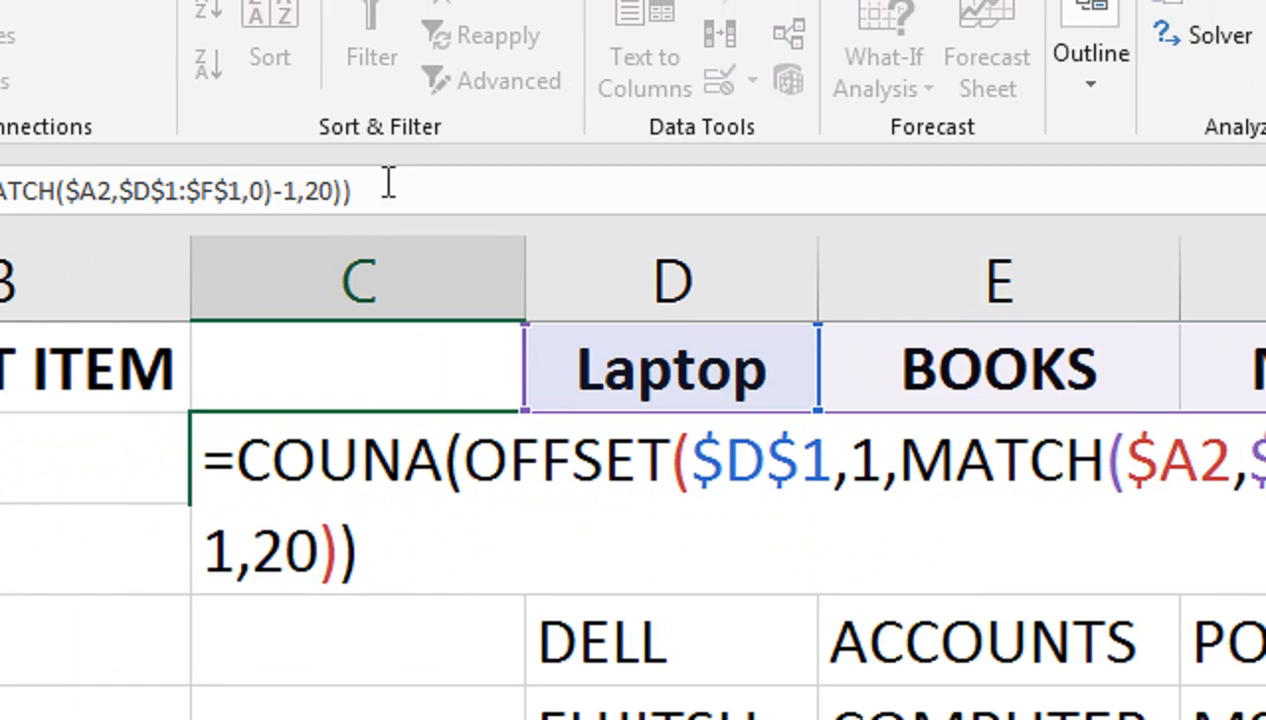
- Correct the outer function name to COUNTA, re-enter the two closing parentheses, and commit the formula in C2
left_click(409, 472)
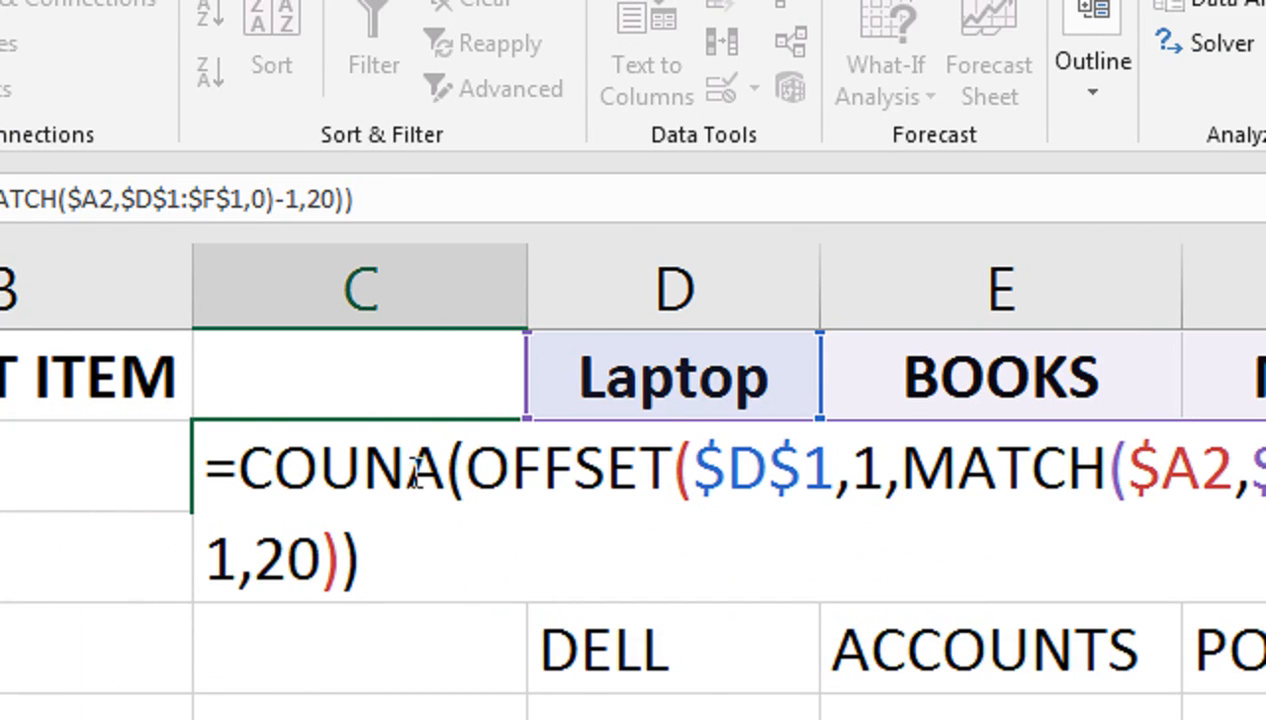
type("T")
left_click(482, 572)
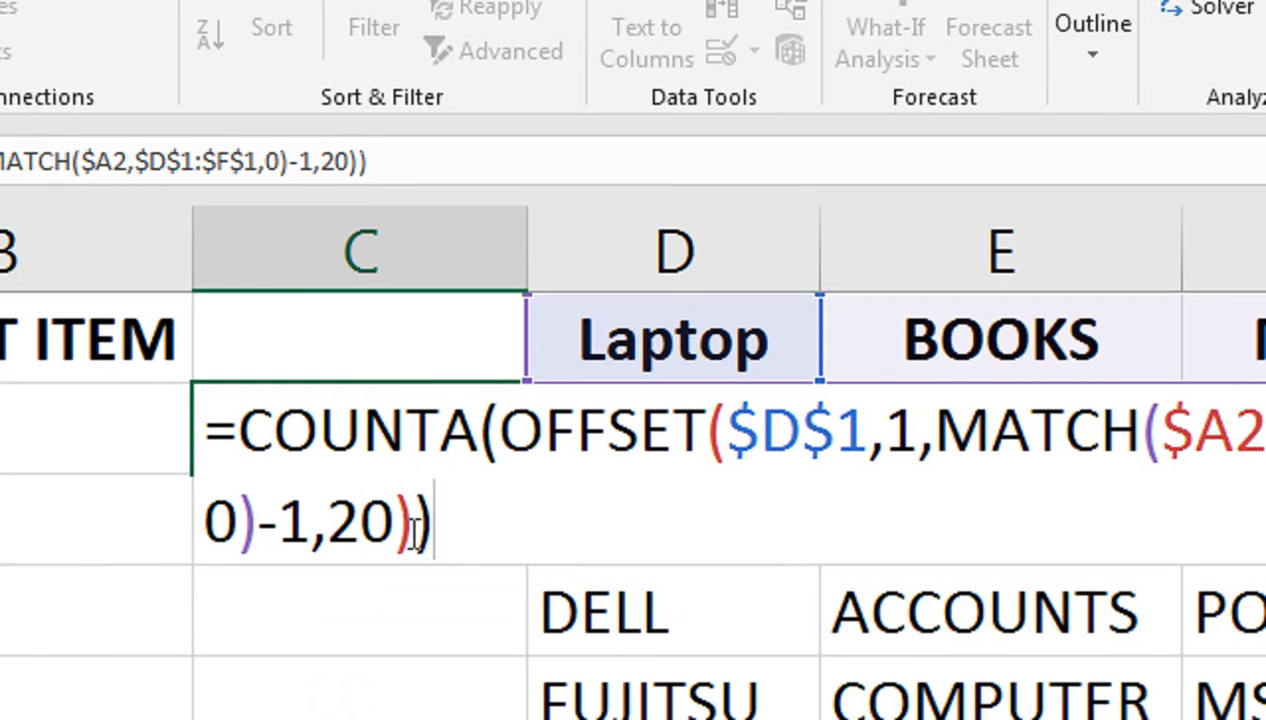
key("BackSpace")
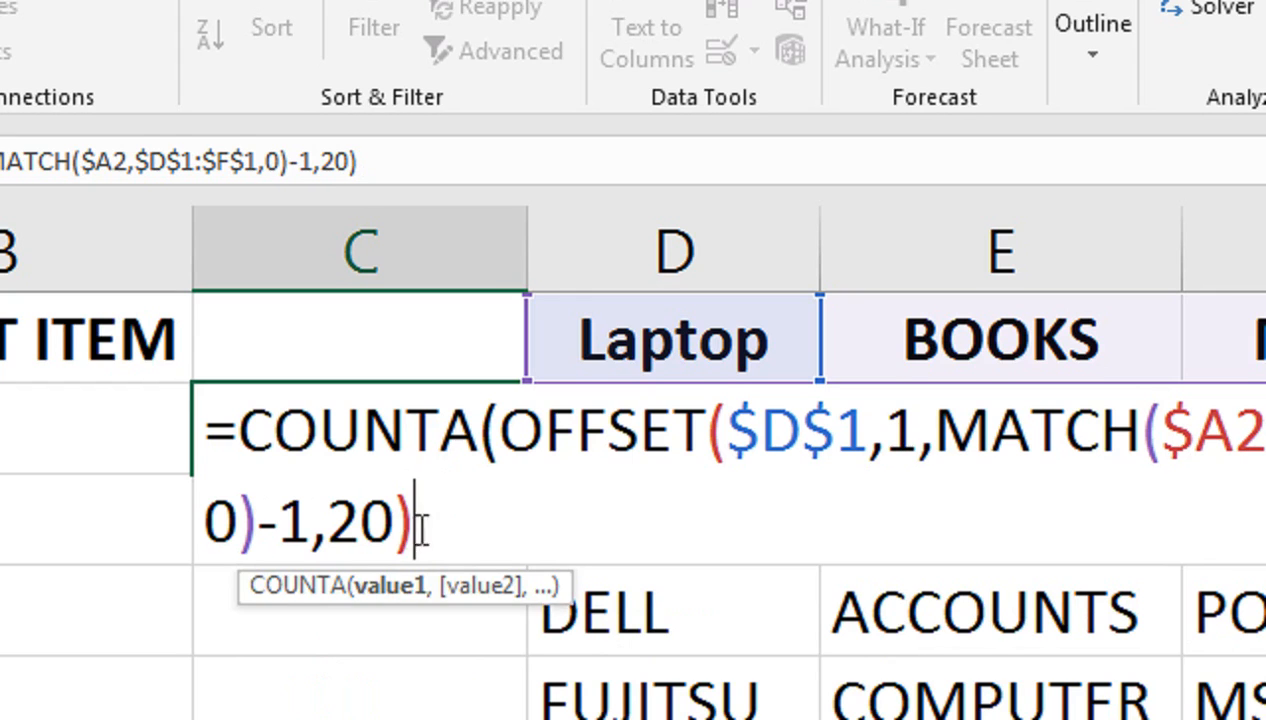
key("BackSpace")
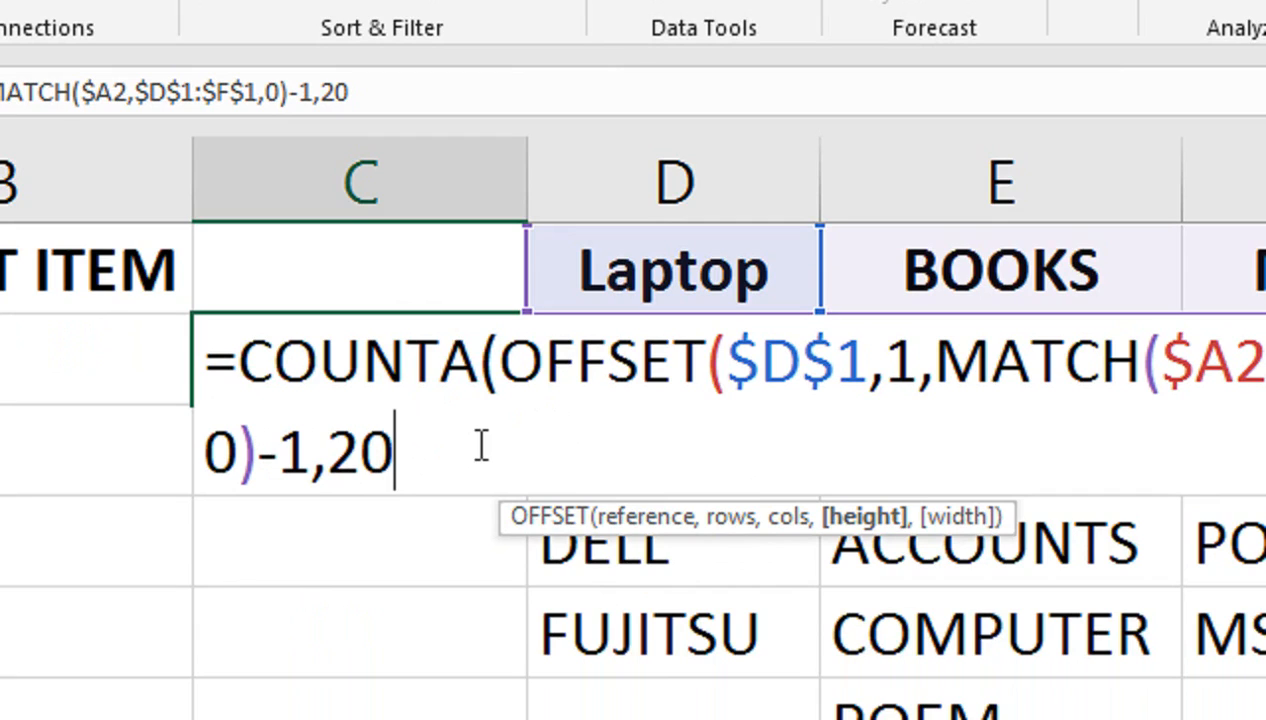
type(")")
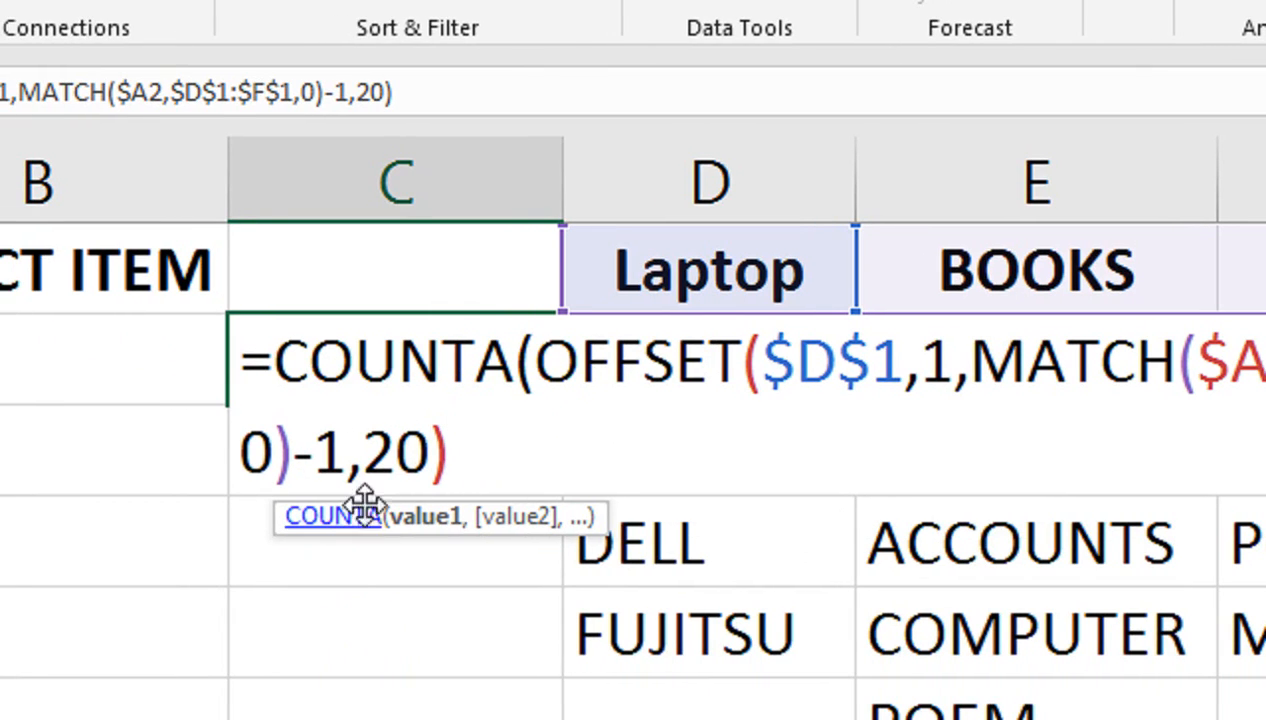
type(")")
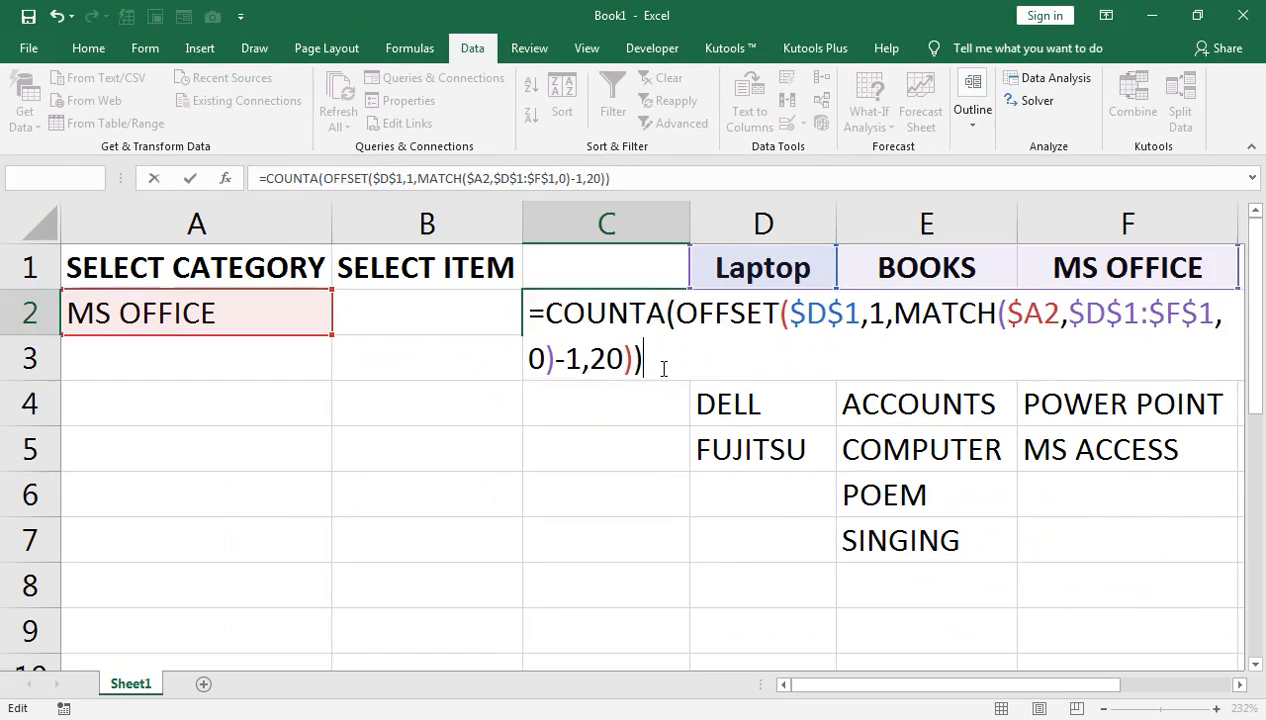
key("Return")
- Switch the category in A2 to Laptop and on to BOOKS, checking the item count in C2 for each
left_click(305, 328)
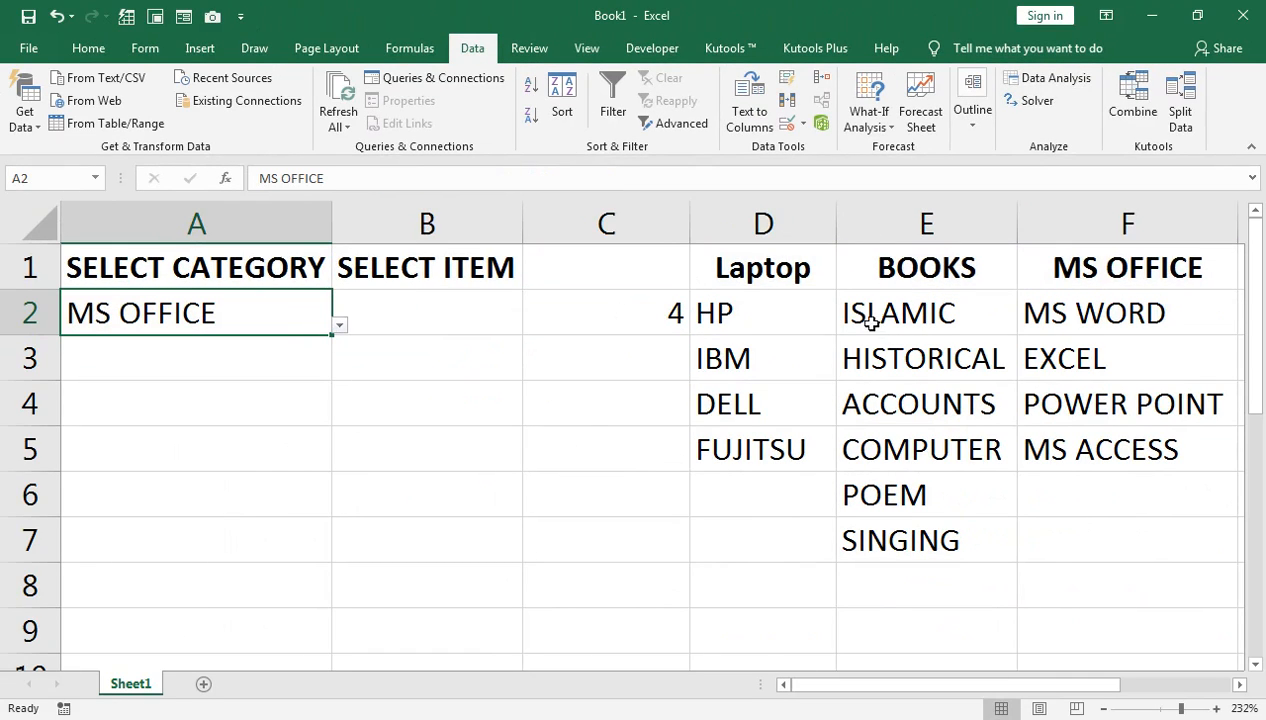
left_click(340, 326)
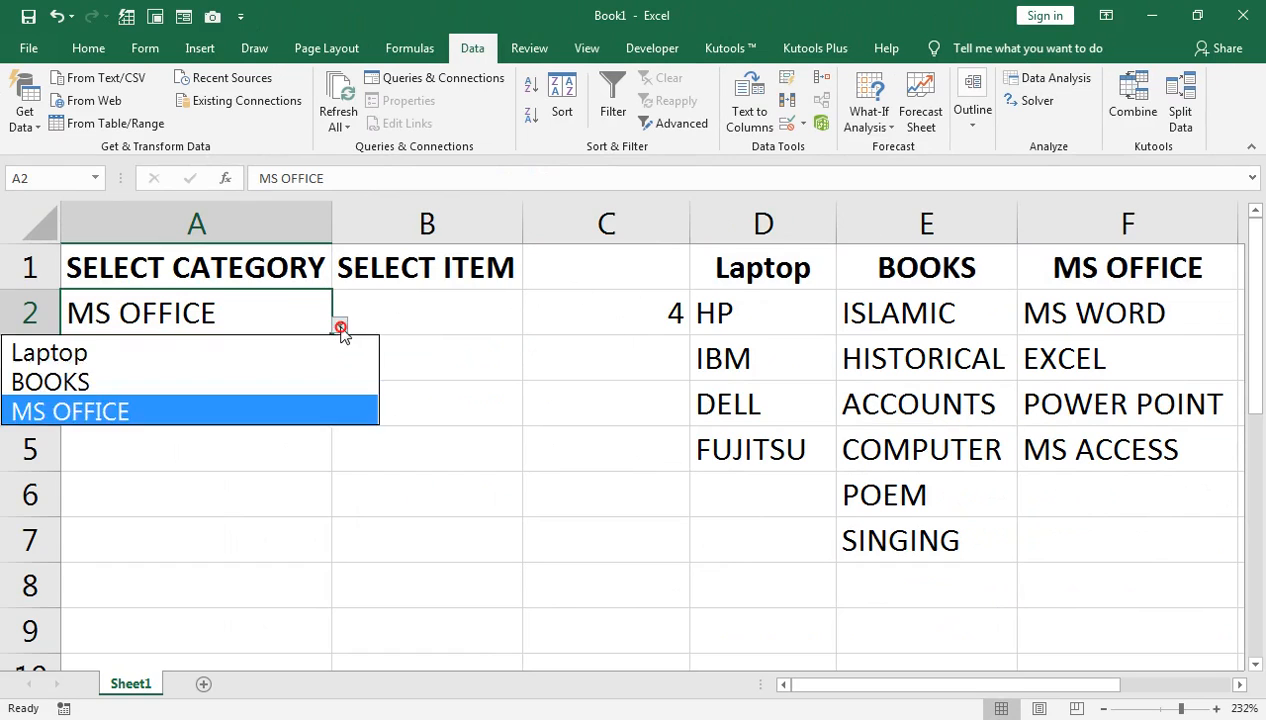
left_click(303, 358)
left_click(340, 326)
left_click(272, 381)
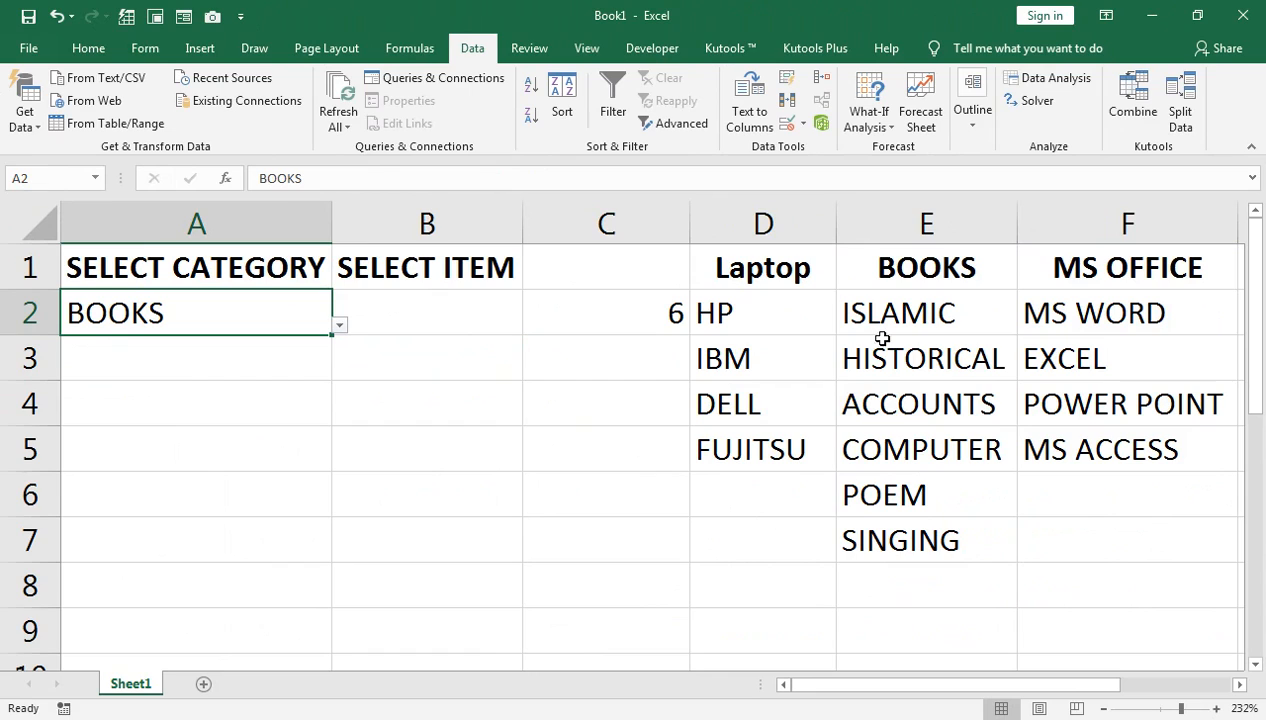
- Add ABC BOOKS to the BOOKS list in E8 and check the item count in C2
left_click(903, 586)
type("ABC")
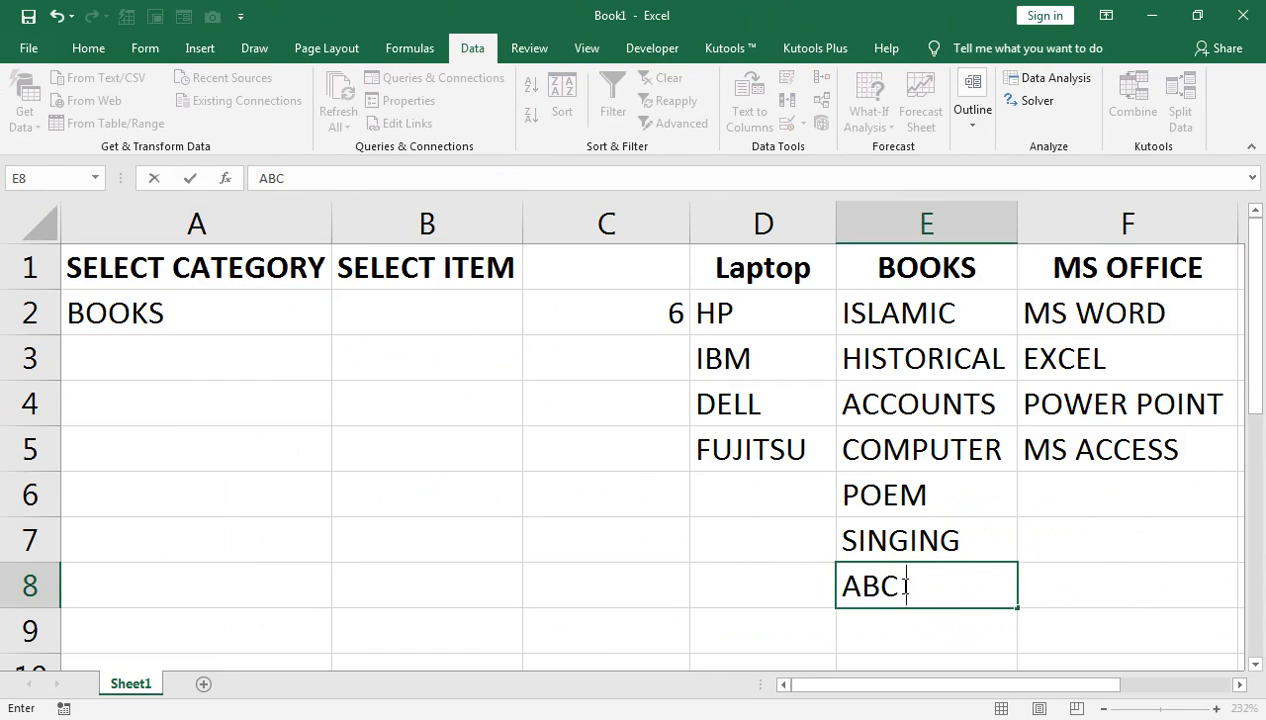
type(" BOOKS")
key("Return")
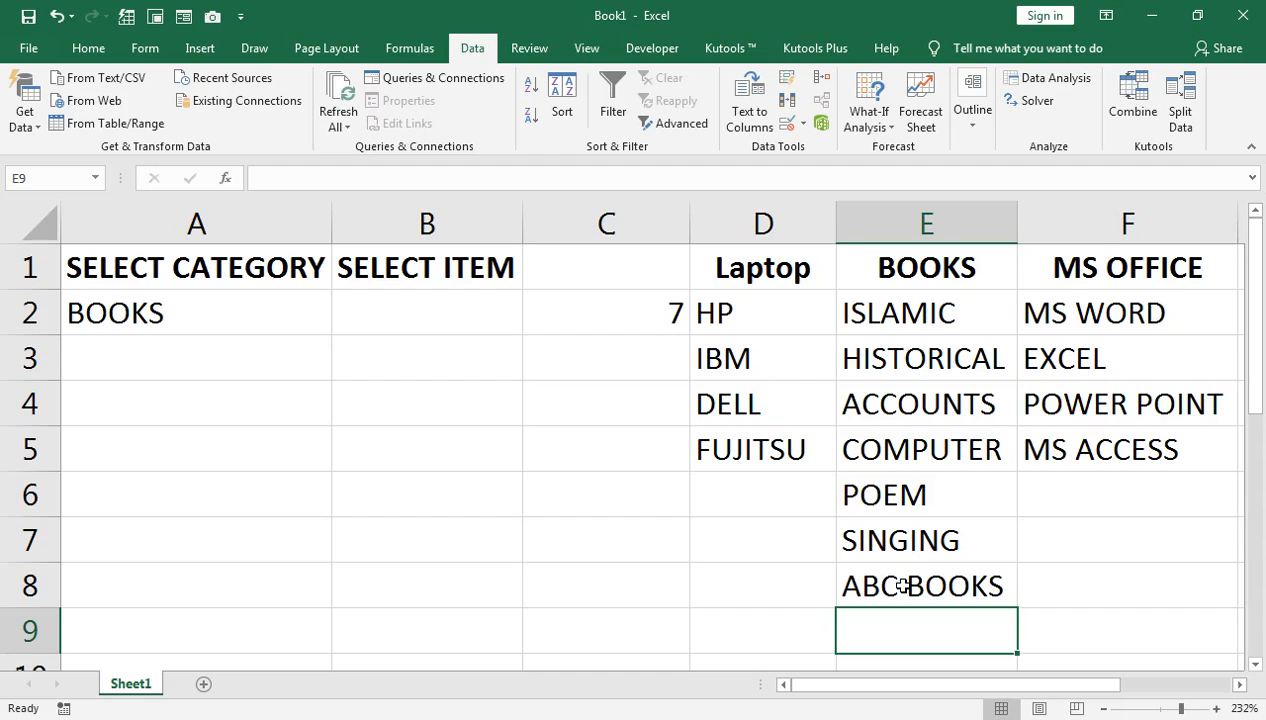
left_click(664, 314)
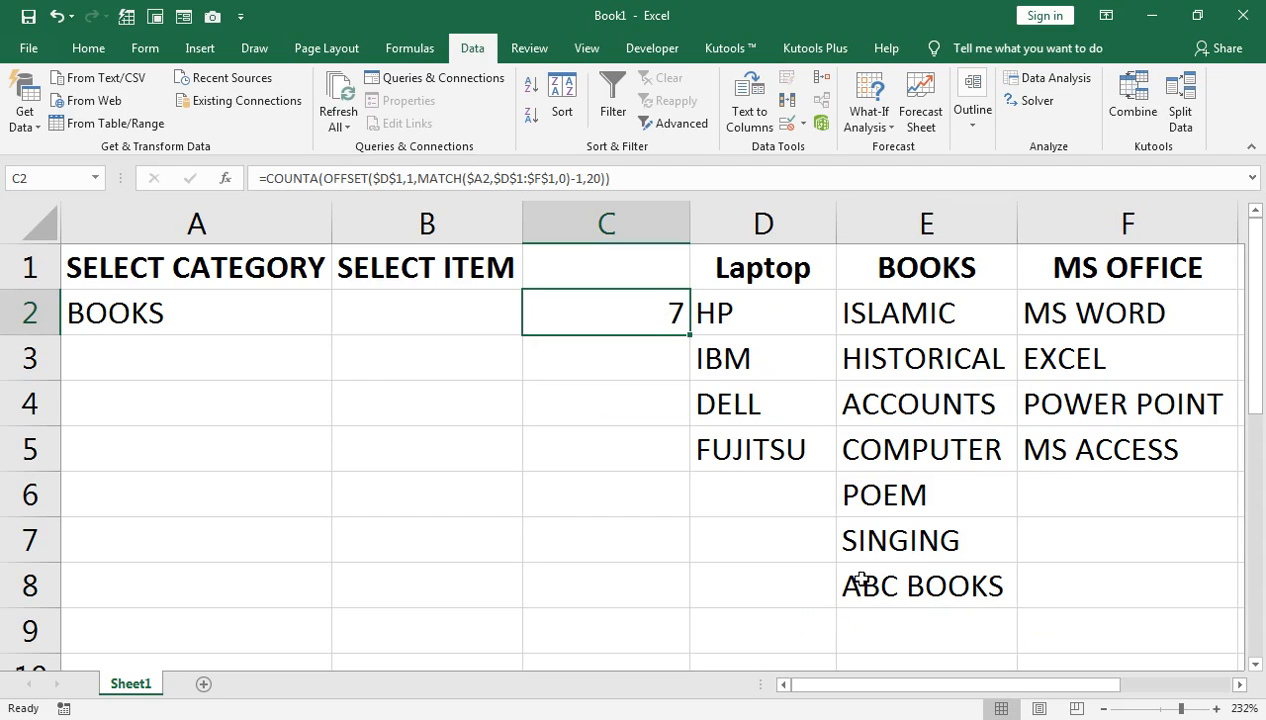
- Check the items offered by B2's drop-down list for the BOOKS category, and review the COUNTA formula in C2
left_click(420, 312)
left_click(529, 325)
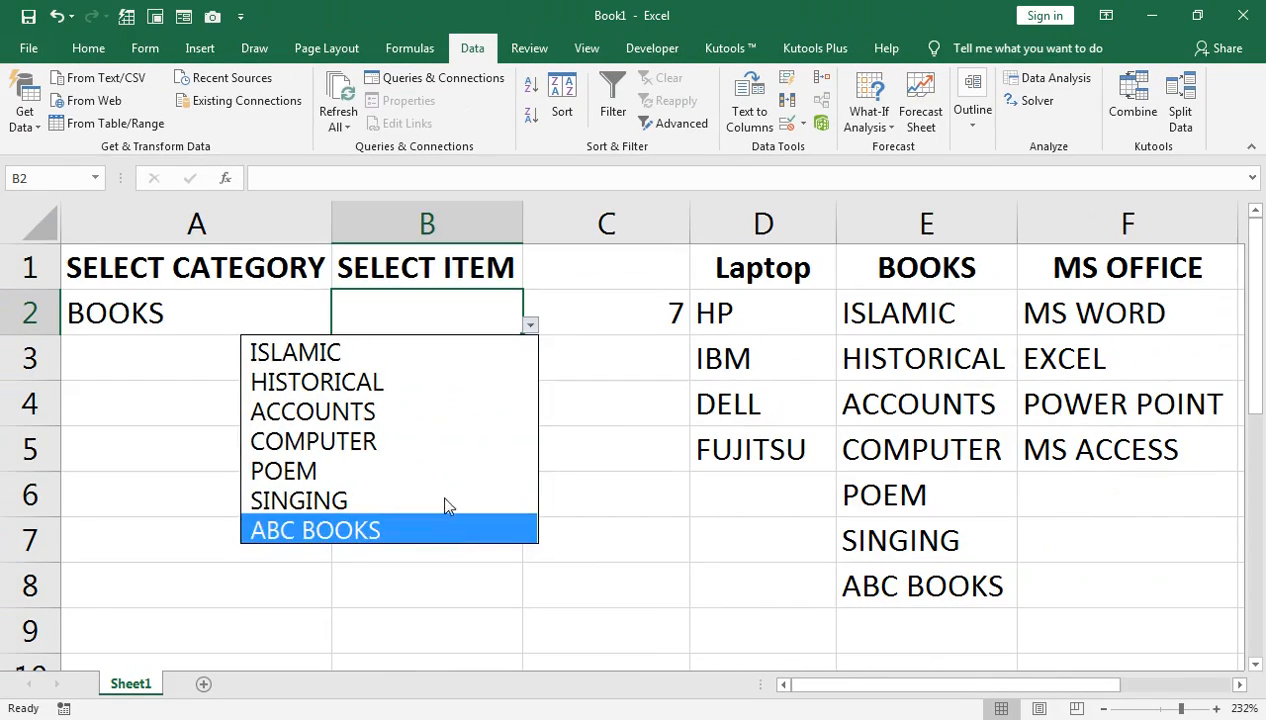
left_click(141, 300)
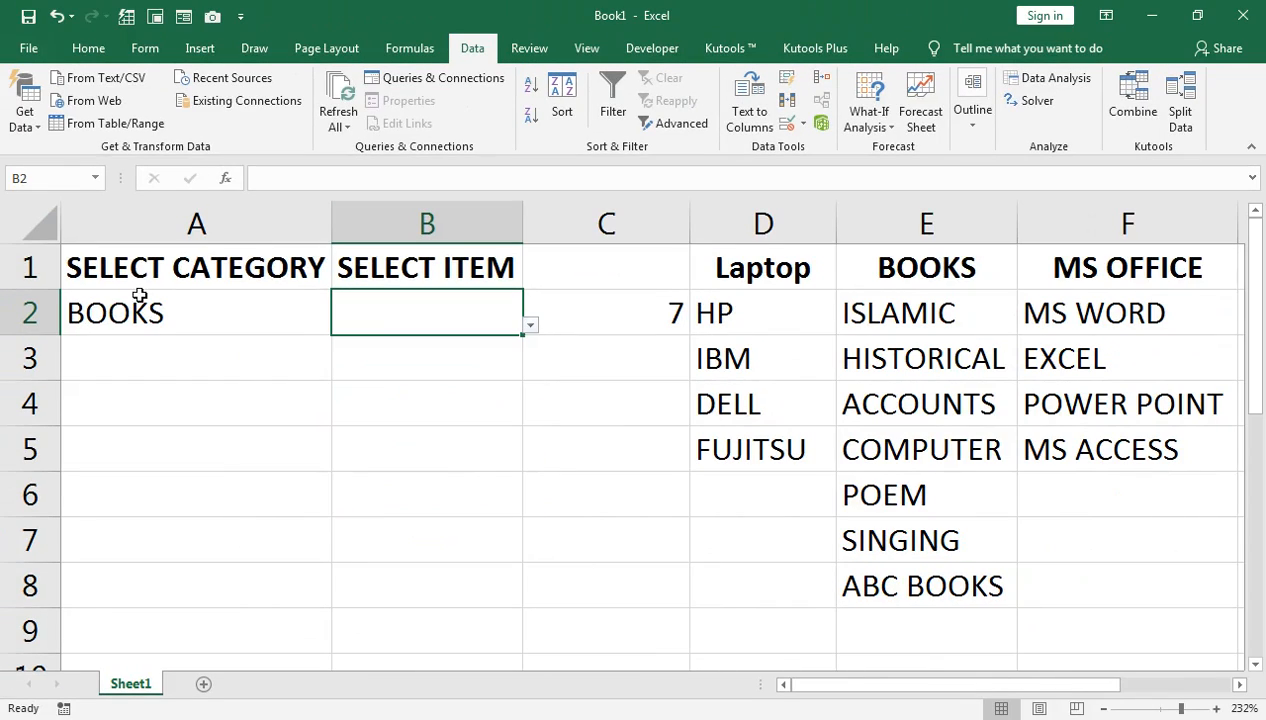
left_click(240, 314)
double_click(203, 300)
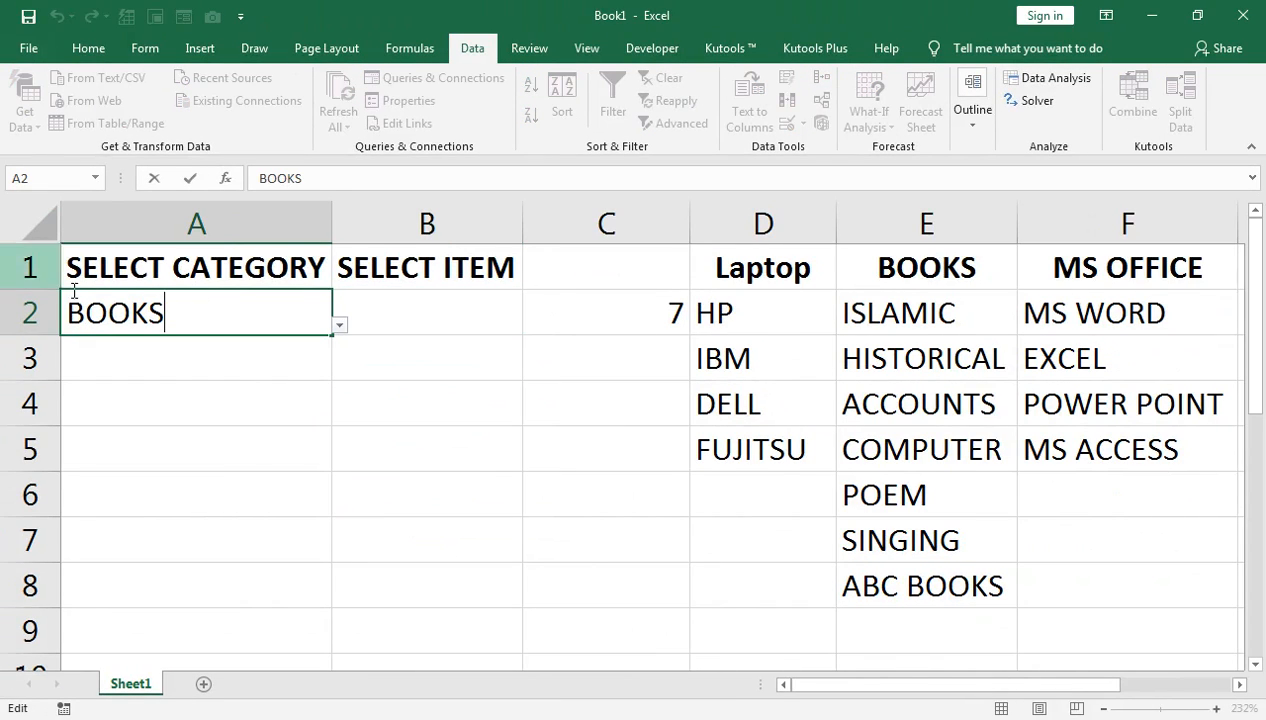
left_click(358, 292)
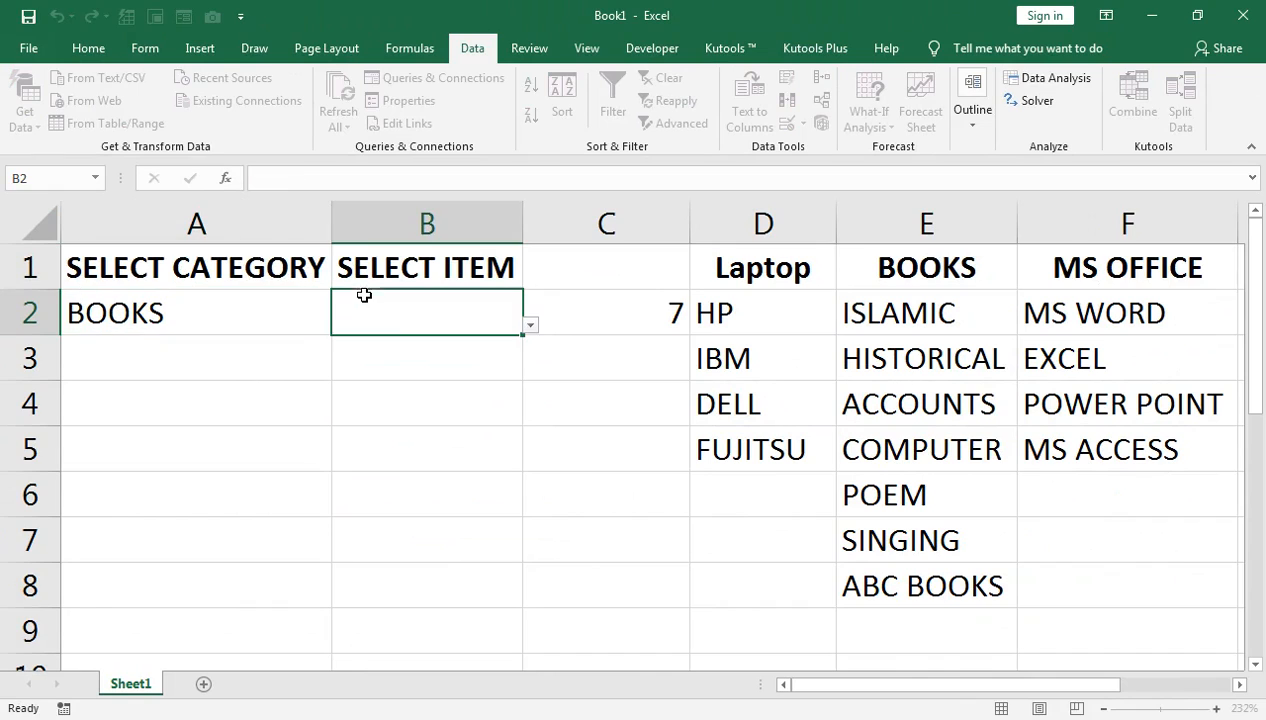
left_click(529, 325)
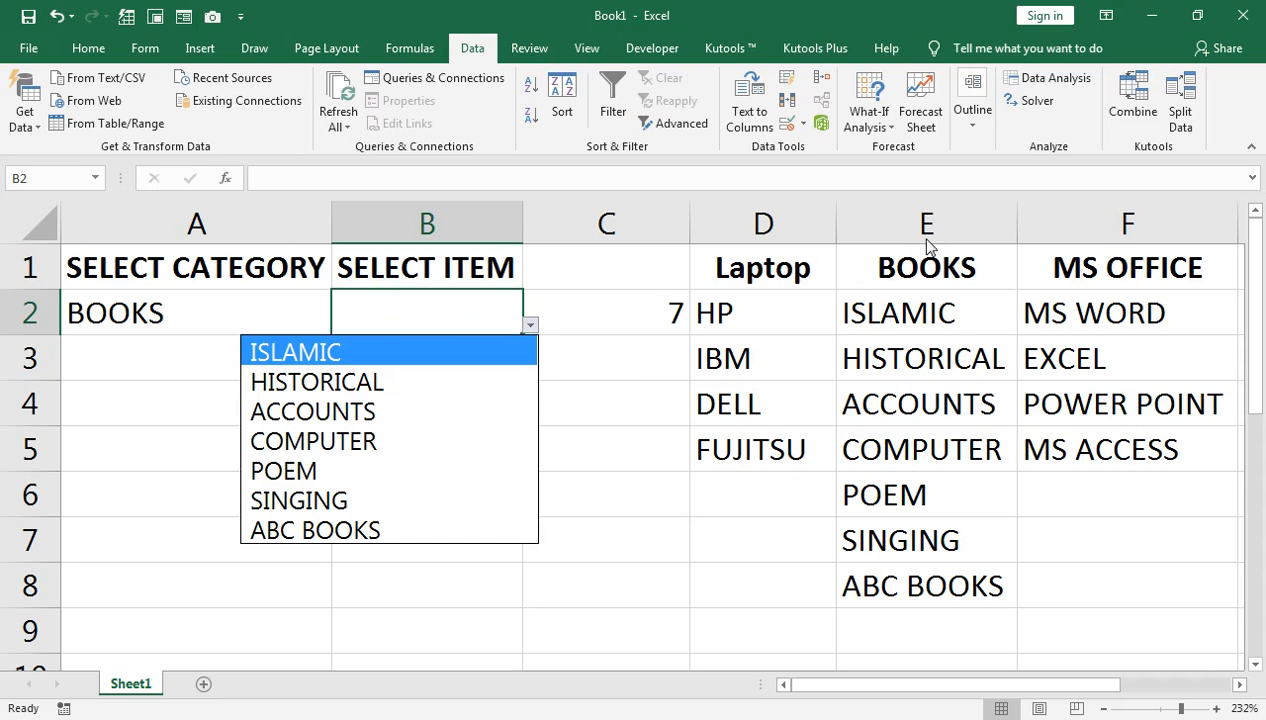
left_click(612, 314)
left_click(612, 314)
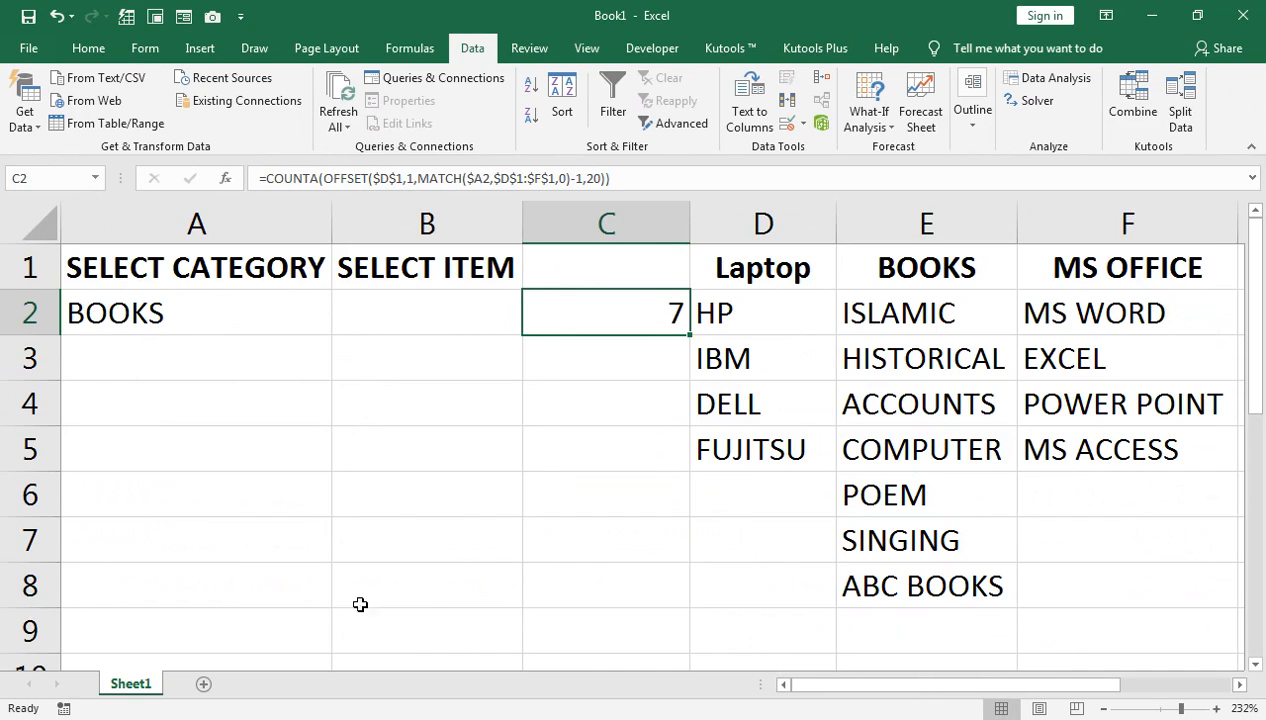
- Switch to the web browser showing the YouTube channel's videos page
left_click(300, 670)
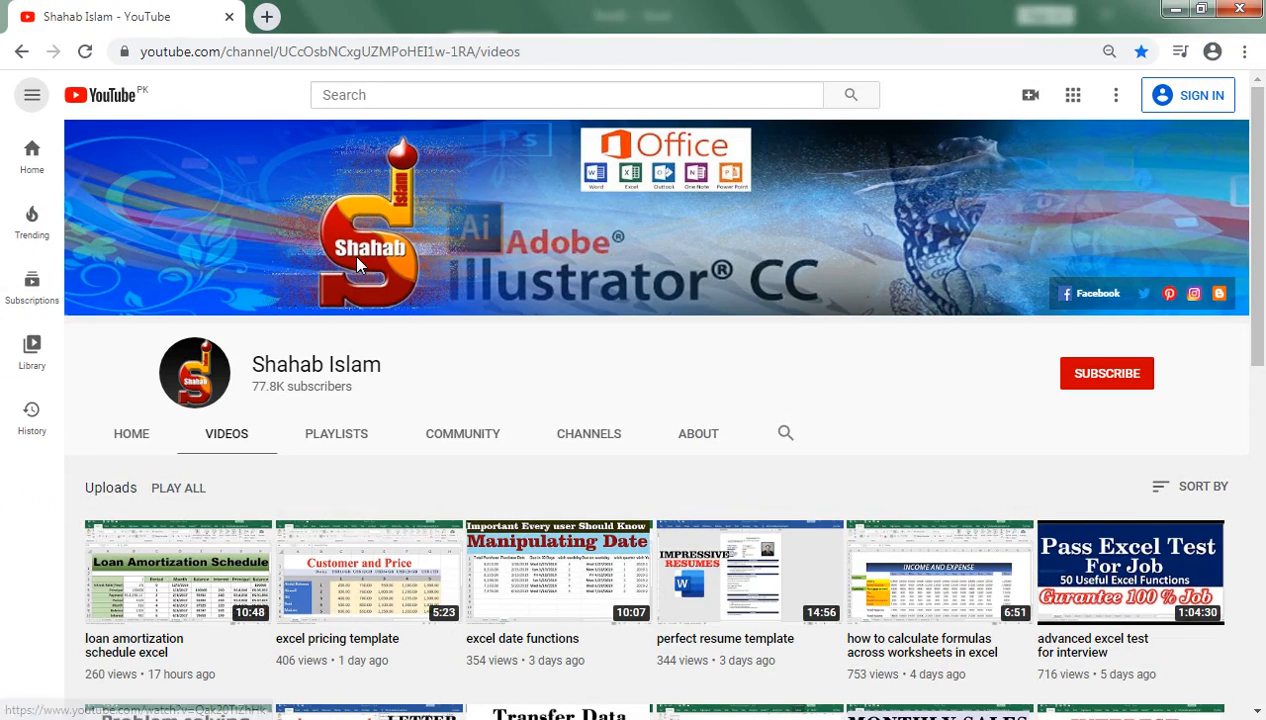